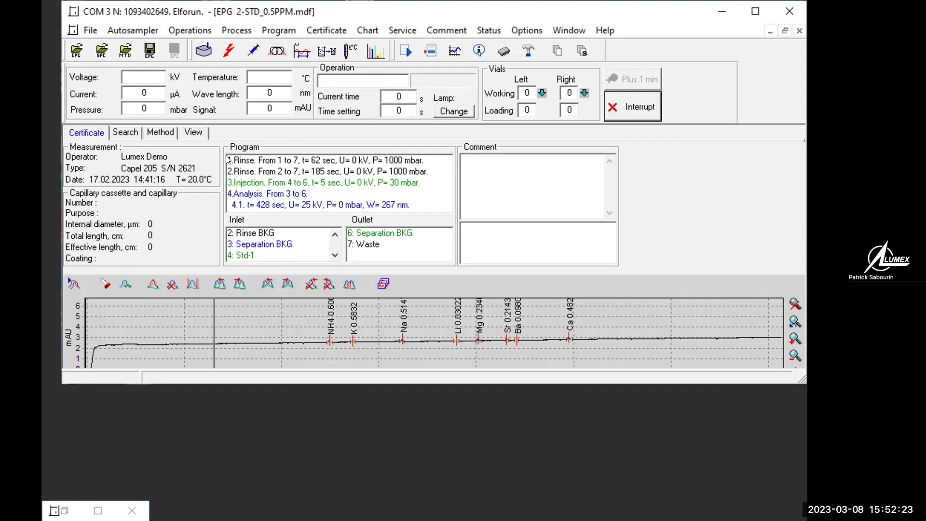
# Review the rinse, injection and analysis lines of the measurement program for 2-STD_0.5PPM.mdf.
pyautogui.click(270, 163)
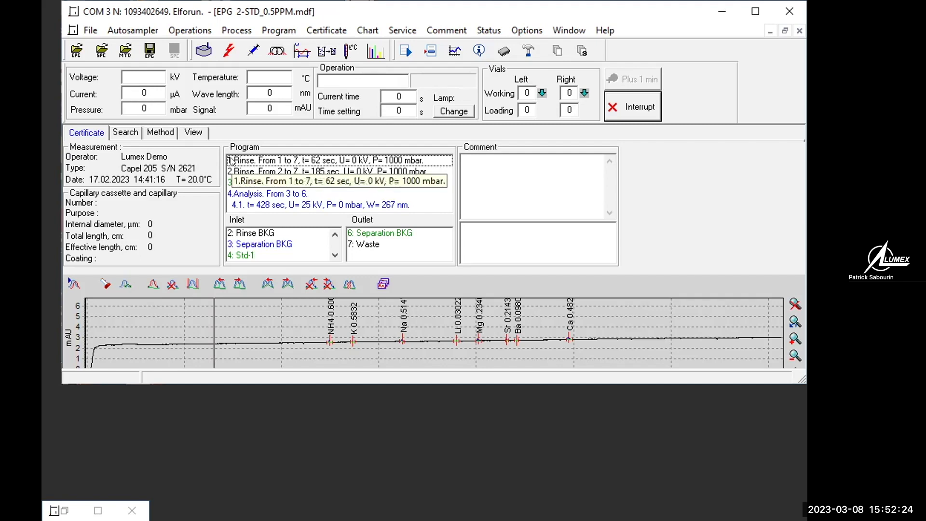
pyautogui.click(274, 171)
pyautogui.click(281, 182)
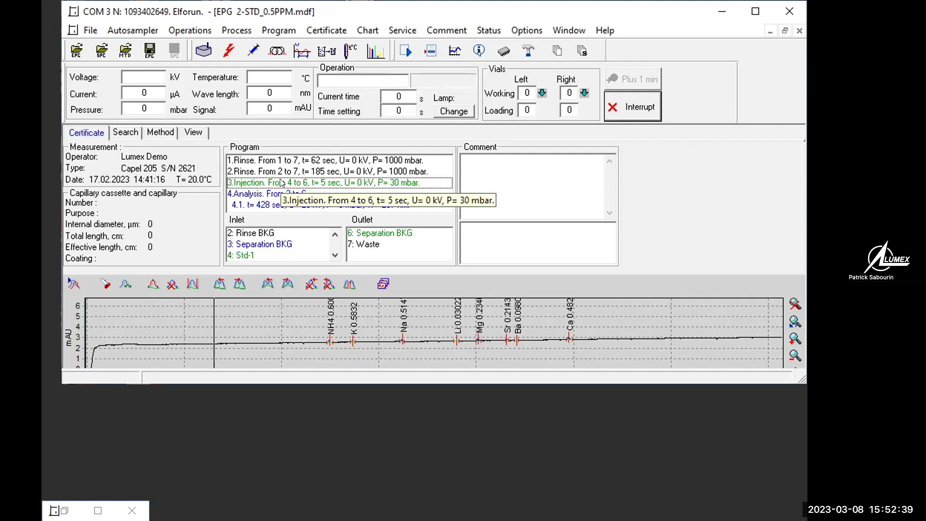
pyautogui.click(284, 160)
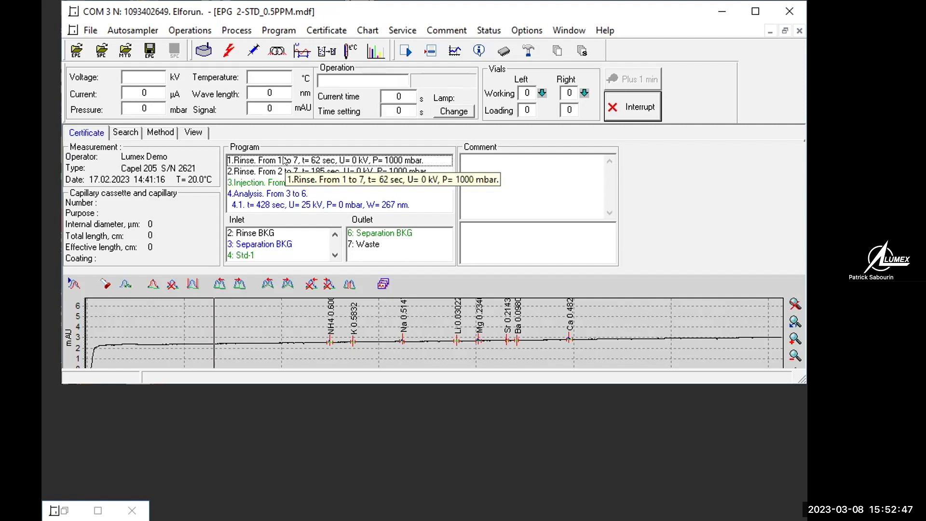
pyautogui.click(284, 172)
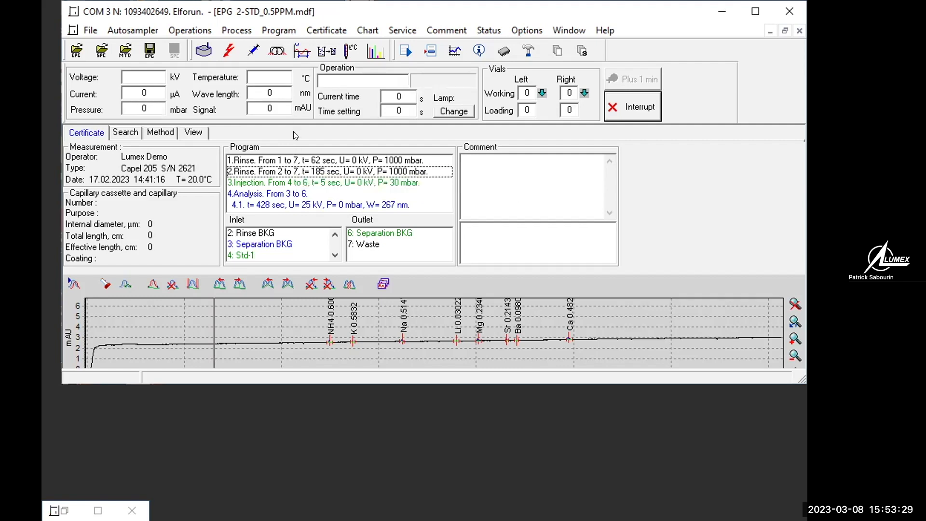
pyautogui.click(296, 182)
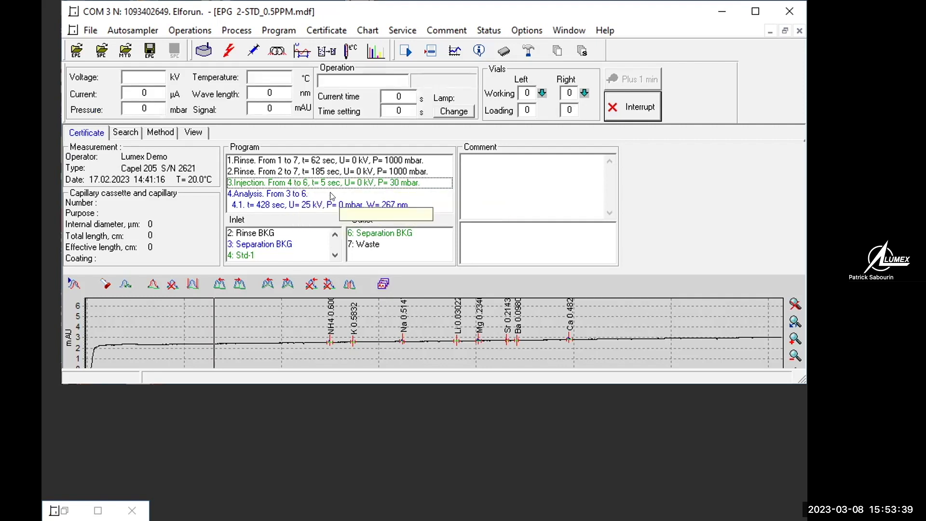
pyautogui.click(354, 206)
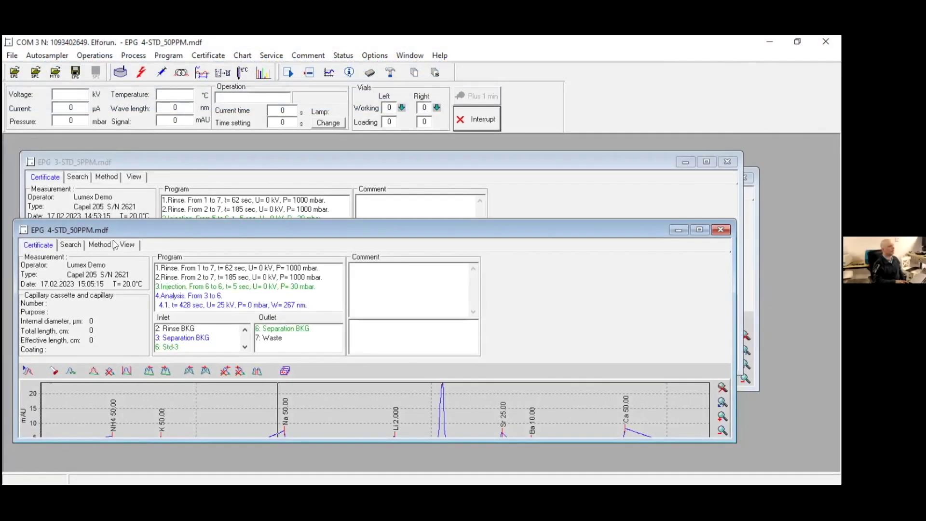
# Open the standard electropherograms 2-STD_0.5PPM.mdf, 3-STD_5PPM.mdf and 4-STD_50PPM.mdf from the Feb 17 2023 folder.
pyautogui.moveTo(109, 231); pyautogui.dragTo(118, 253)
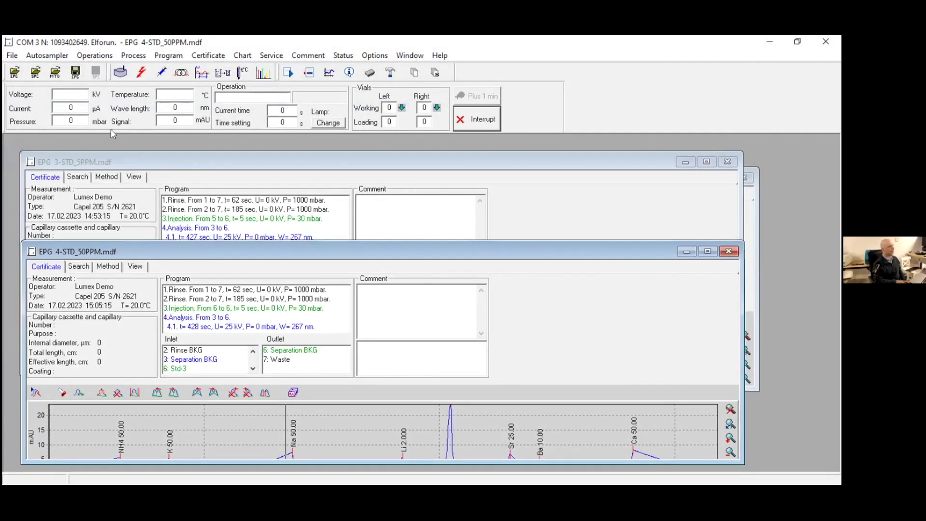
pyautogui.click(14, 73)
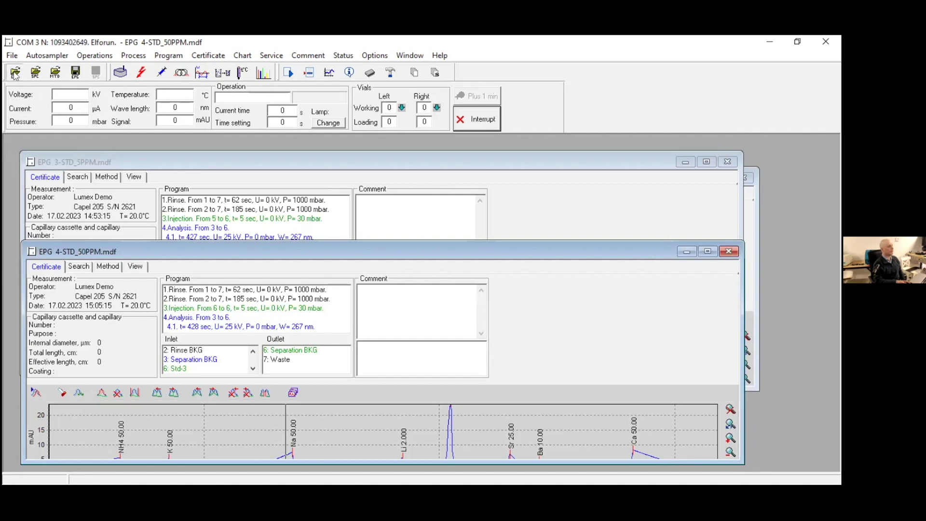
pyautogui.click(202, 124)
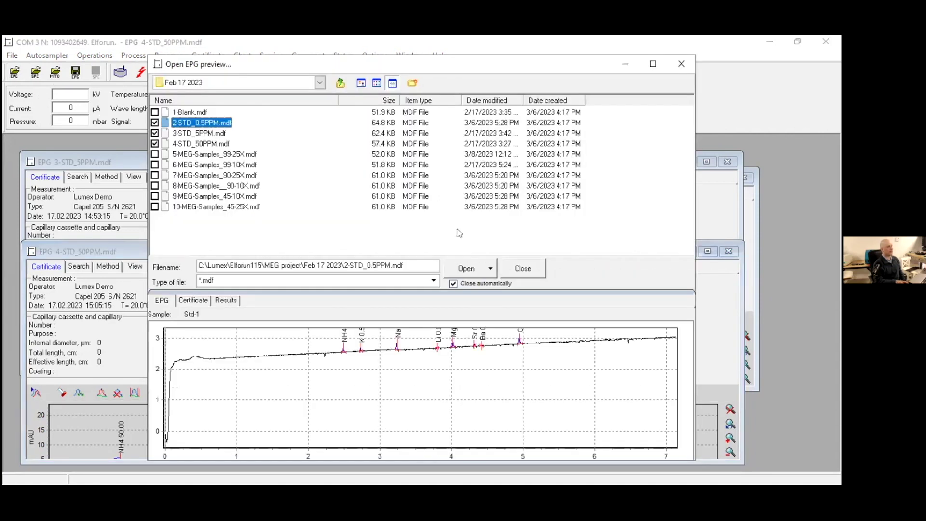
pyautogui.click(462, 268)
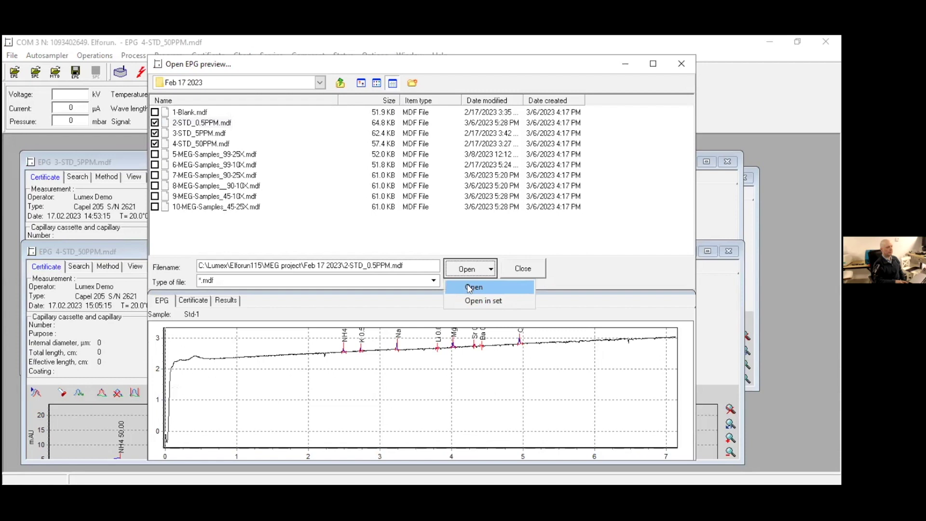
pyautogui.click(468, 286)
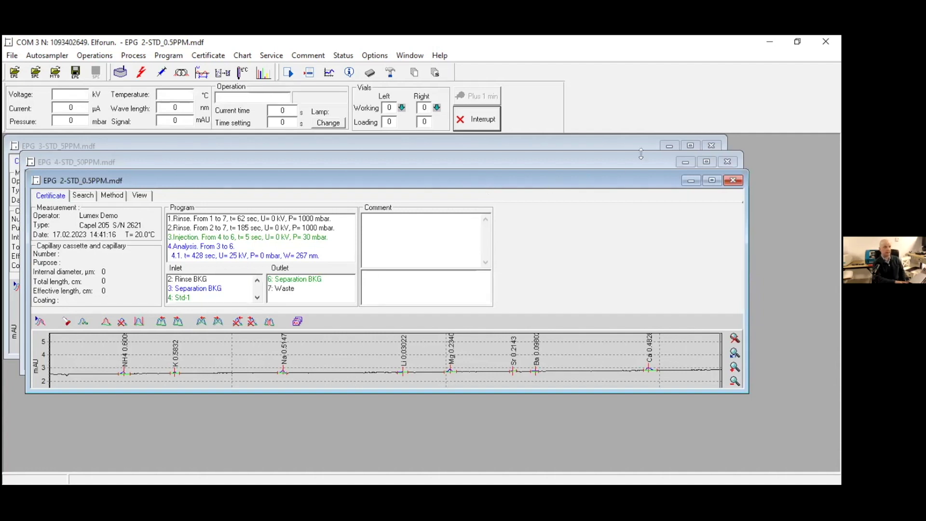
# Examine the labelled peaks of 2-STD_0.5PPM.mdf in a maximized view, and restore its window size.
pyautogui.click(710, 181)
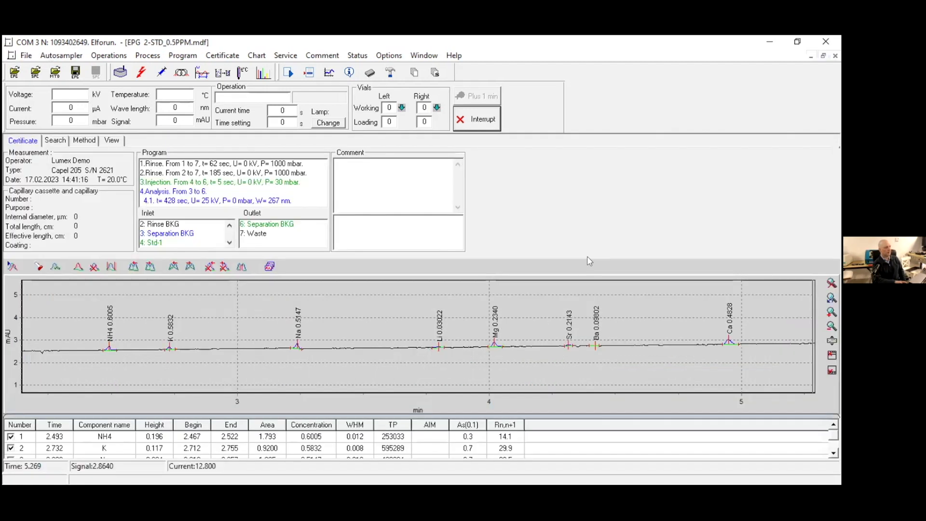
pyautogui.moveTo(331, 313)
pyautogui.mouseDown()
pyautogui.moveTo(229, 299)
pyautogui.moveTo(127, 307)
pyautogui.moveTo(87, 296)
pyautogui.moveTo(82, 318)
pyautogui.moveTo(85, 336)
pyautogui.moveTo(230, 352)
pyautogui.moveTo(615, 354)
pyautogui.moveTo(753, 366)
pyautogui.mouseUp()
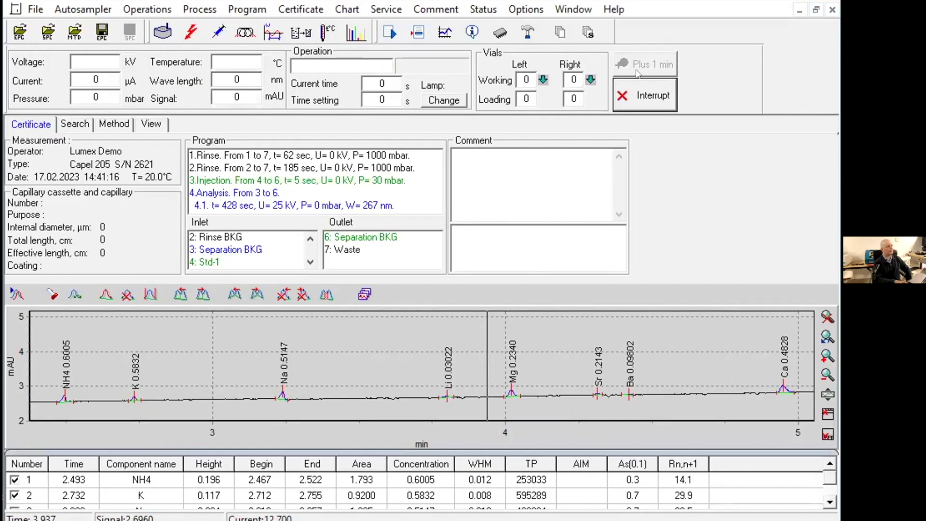
pyautogui.click(815, 9)
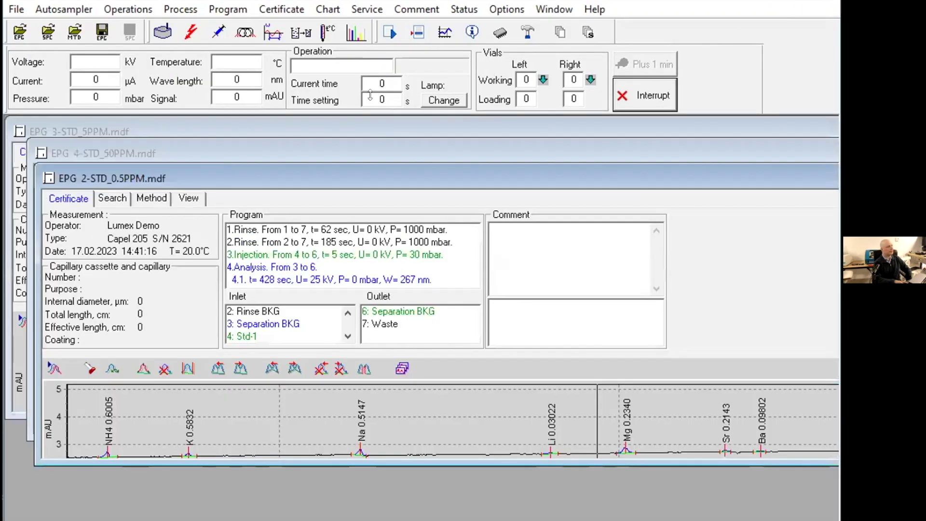
# Bring up the 3-STD_5PPM.mdf electropherogram at full size to examine its peaks, and restore its window.
pyautogui.click(299, 126)
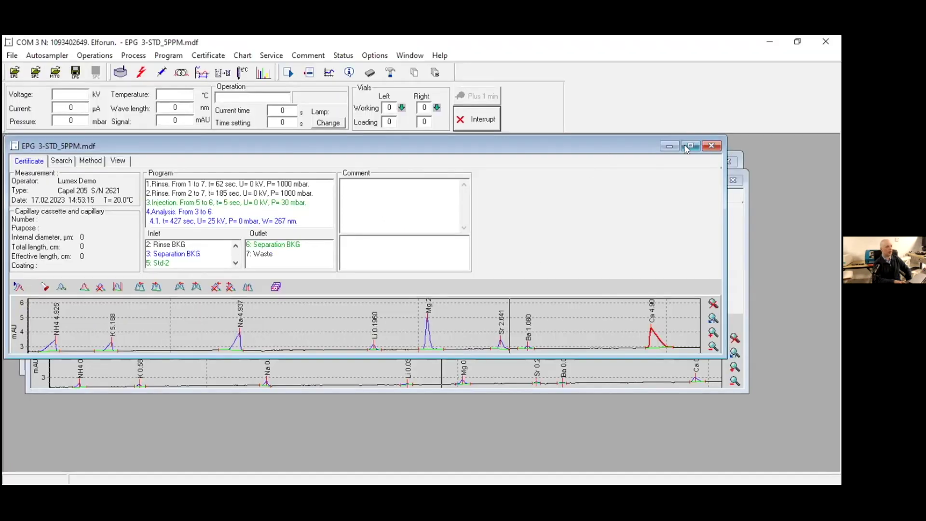
pyautogui.click(690, 146)
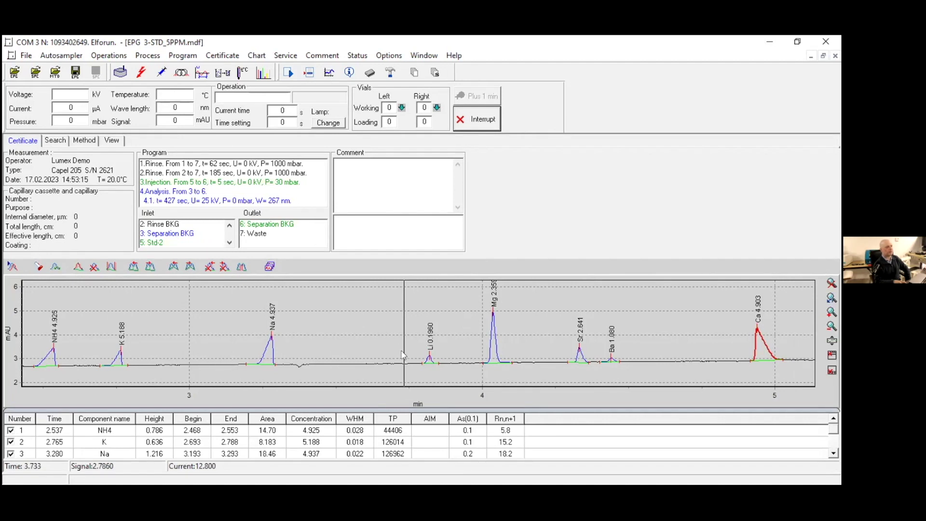
pyautogui.click(822, 56)
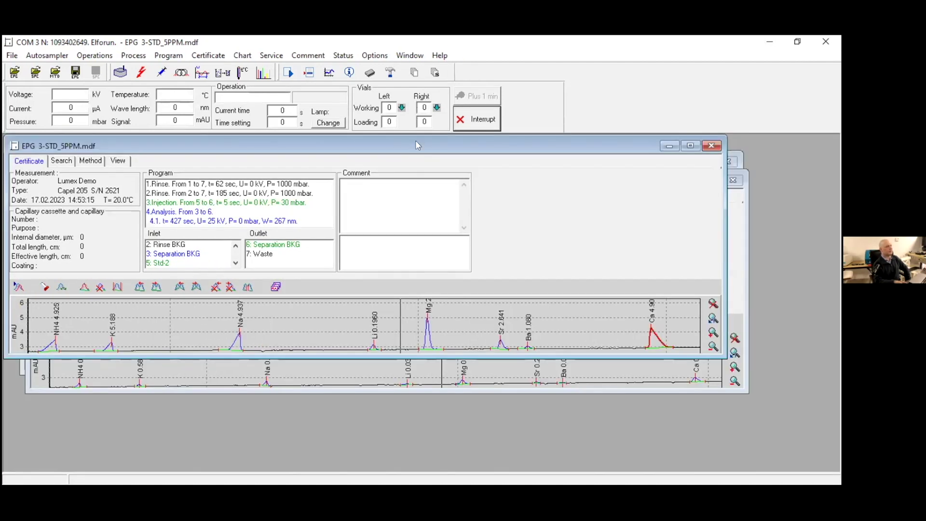
# Move 3-STD_5PPM.mdf aside and examine the peaks of 4-STD_50PPM.mdf at full size before restoring its window.
pyautogui.hotkey('shift', 'F5')
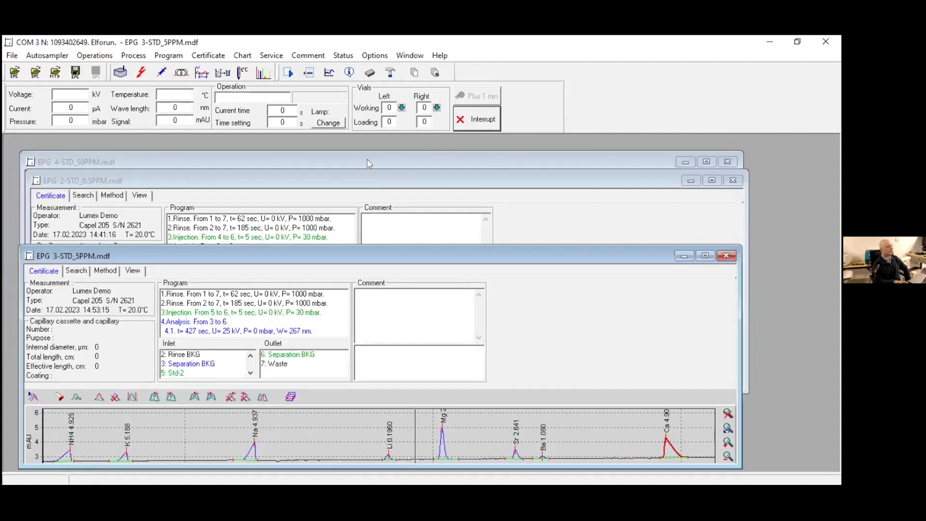
pyautogui.click(365, 160)
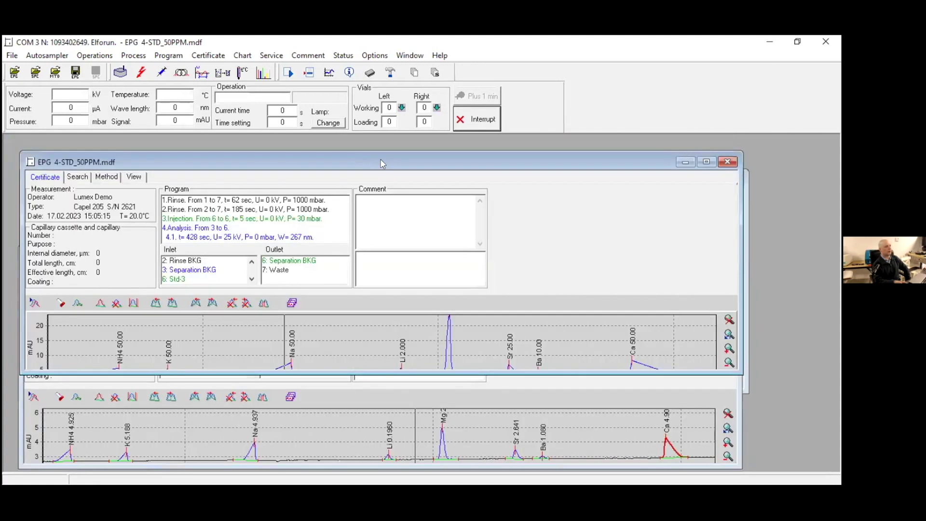
pyautogui.click(706, 162)
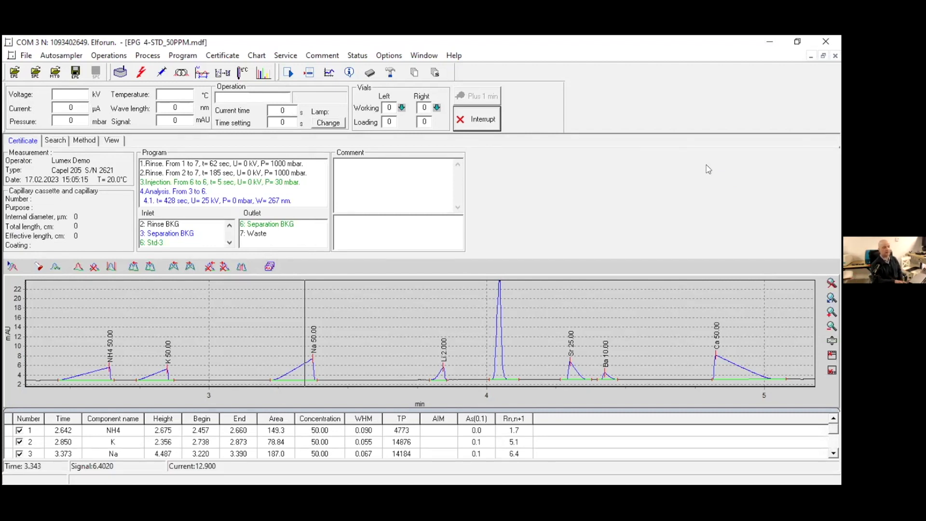
pyautogui.click(823, 56)
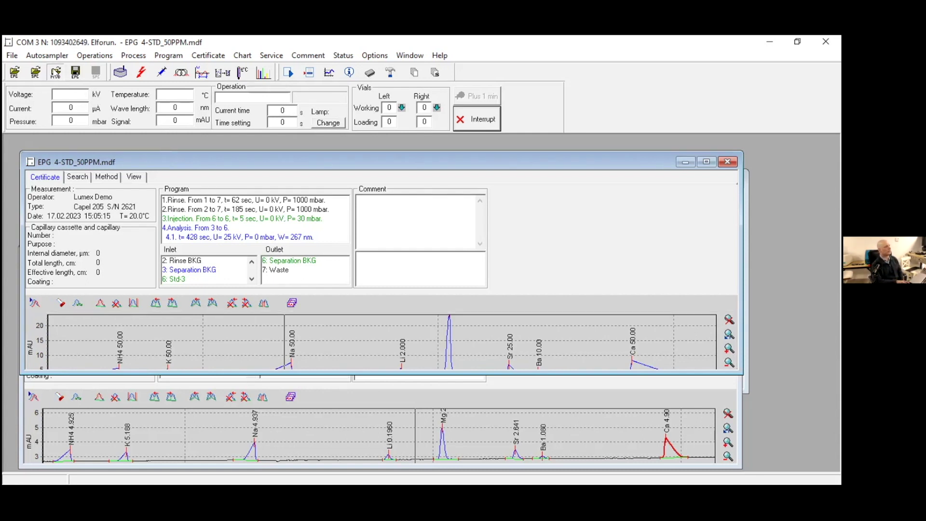
# Open the calibration method file MEG-Cations.mtk.
pyautogui.click(55, 72)
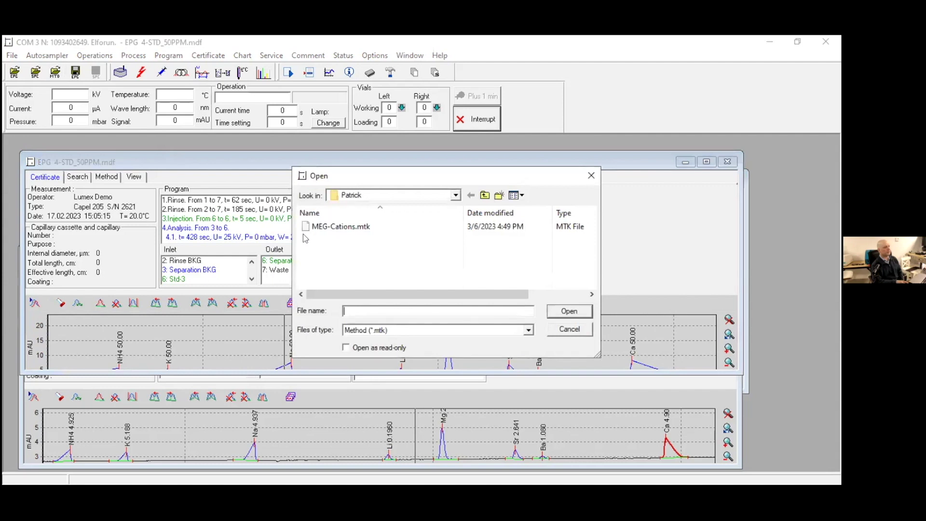
pyautogui.click(350, 228)
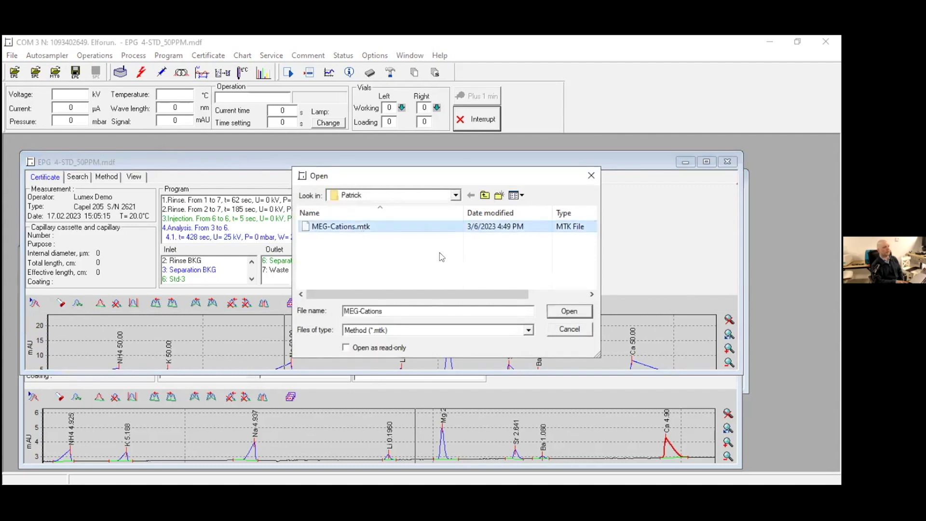
pyautogui.click(558, 312)
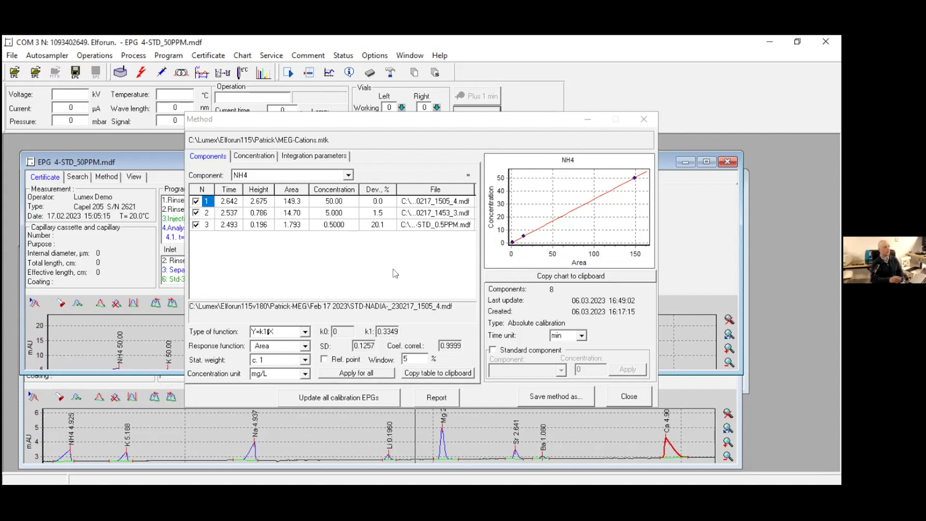
# Examine the calibration curves and tables of components K and Mg in the MEG-Cations method.
pyautogui.click(349, 177)
pyautogui.click(336, 193)
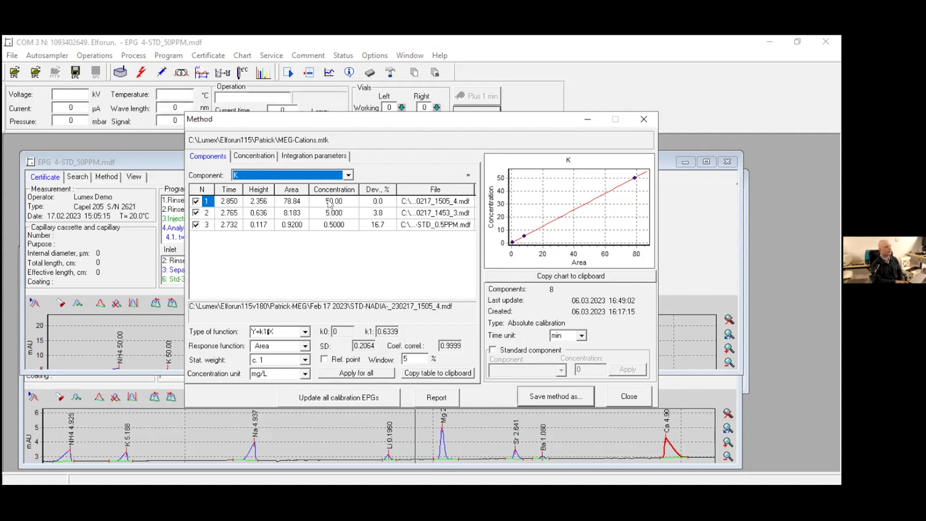
pyautogui.click(349, 175)
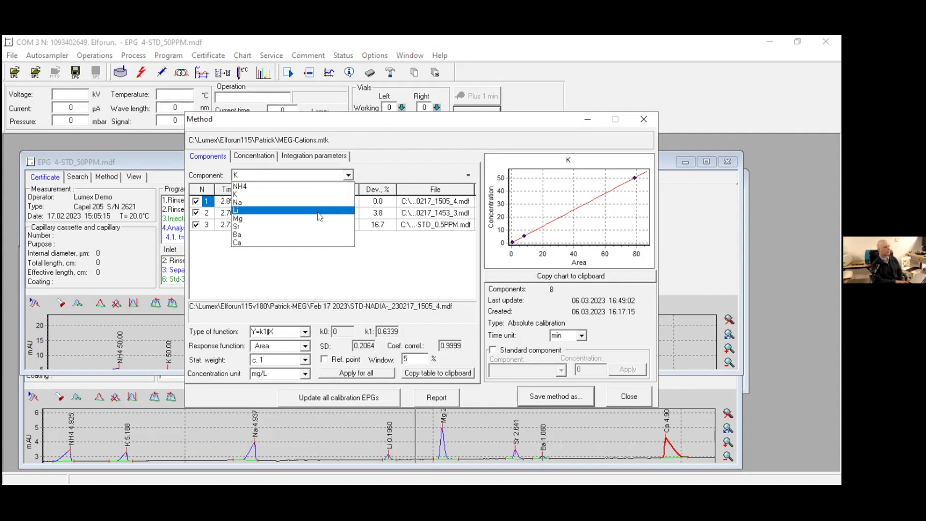
pyautogui.click(316, 222)
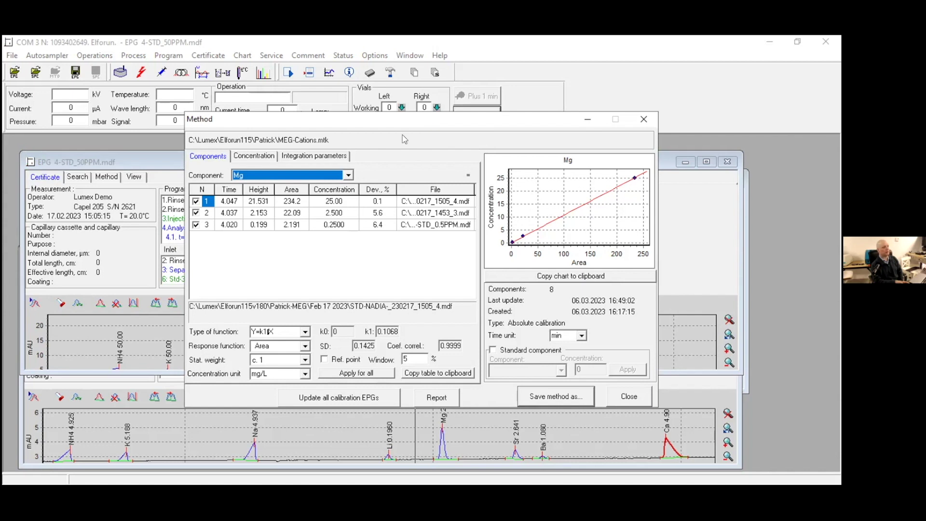
pyautogui.moveTo(402, 135); pyautogui.dragTo(381, 150)
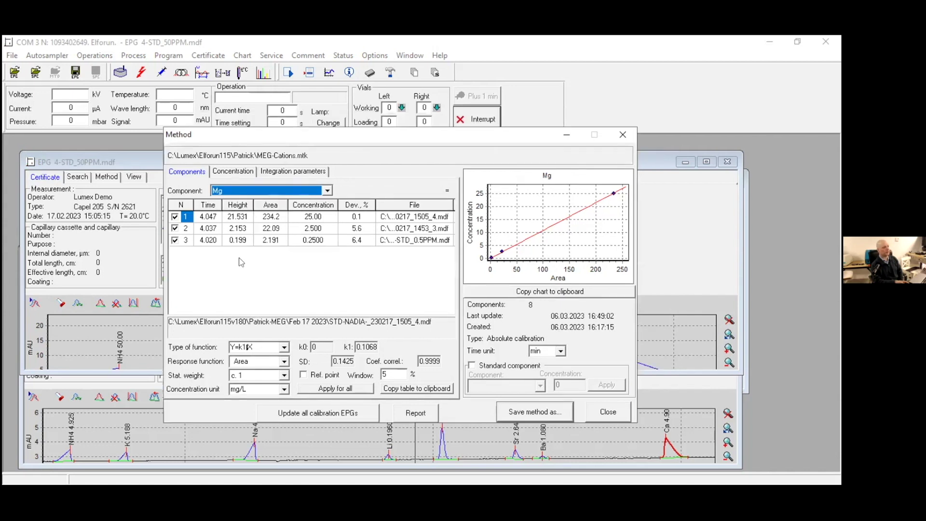
# Check the source file of each of the three Mg calibration points.
pyautogui.click(419, 217)
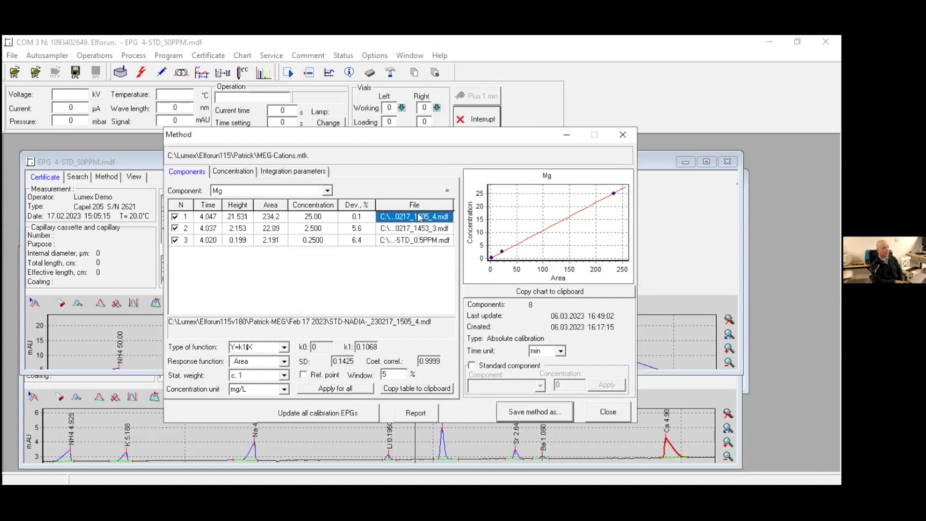
pyautogui.click(421, 229)
pyautogui.click(423, 240)
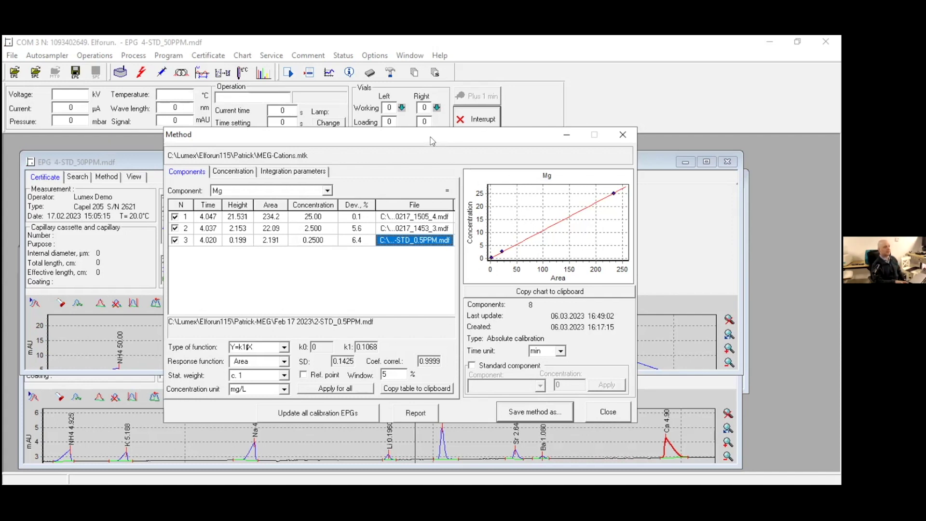
pyautogui.moveTo(430, 141); pyautogui.dragTo(412, 143)
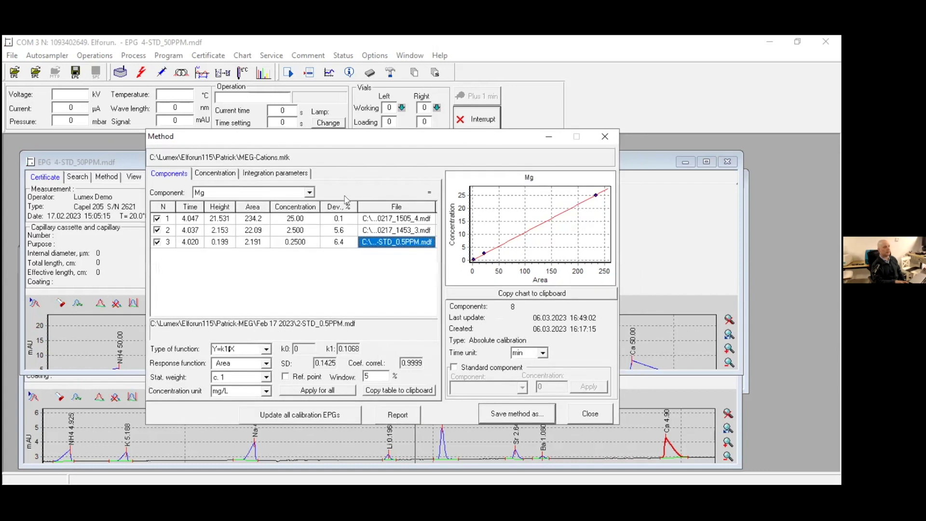
# Close the MEG-Cations method and all three open standard electropherograms.
pyautogui.click(590, 416)
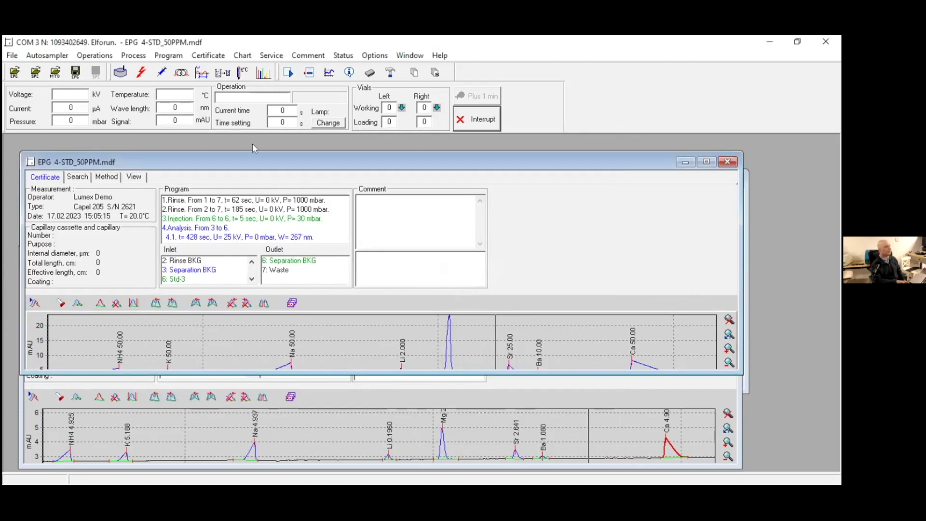
pyautogui.moveTo(250, 161); pyautogui.dragTo(282, 164)
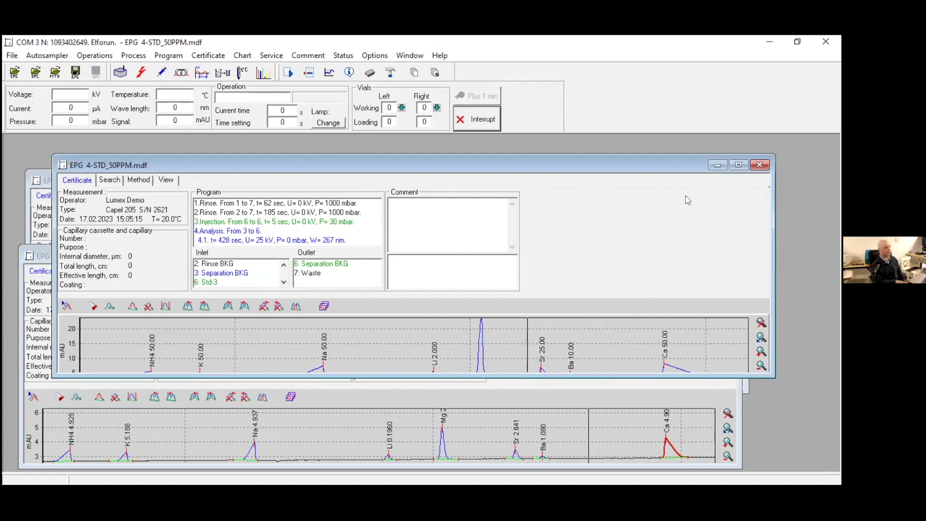
pyautogui.click(759, 165)
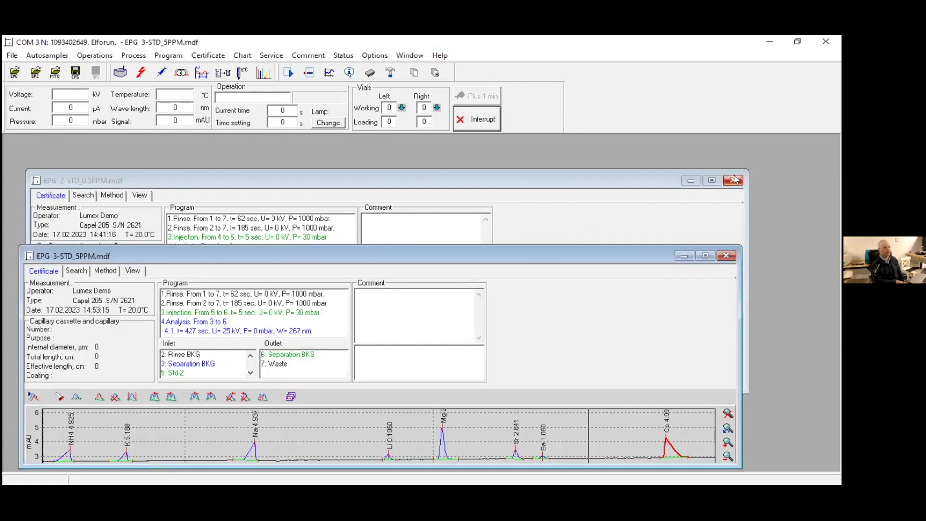
pyautogui.click(735, 179)
pyautogui.click(725, 255)
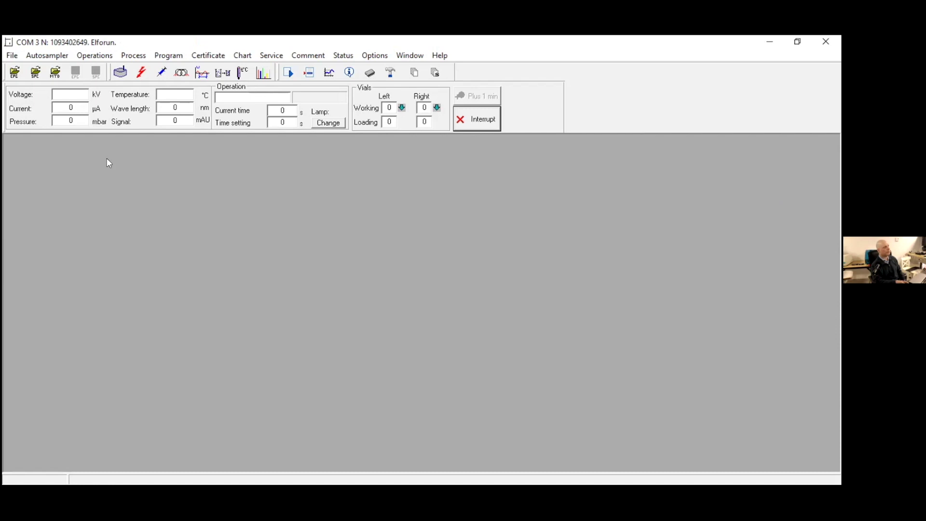
# Open 2-STD_0.5PPM.mdf, 3-STD_5PPM.mdf and 4-STD_50PPM.mdf from the Feb 17 2023 folder together as a set of EPGs.
pyautogui.click(17, 77)
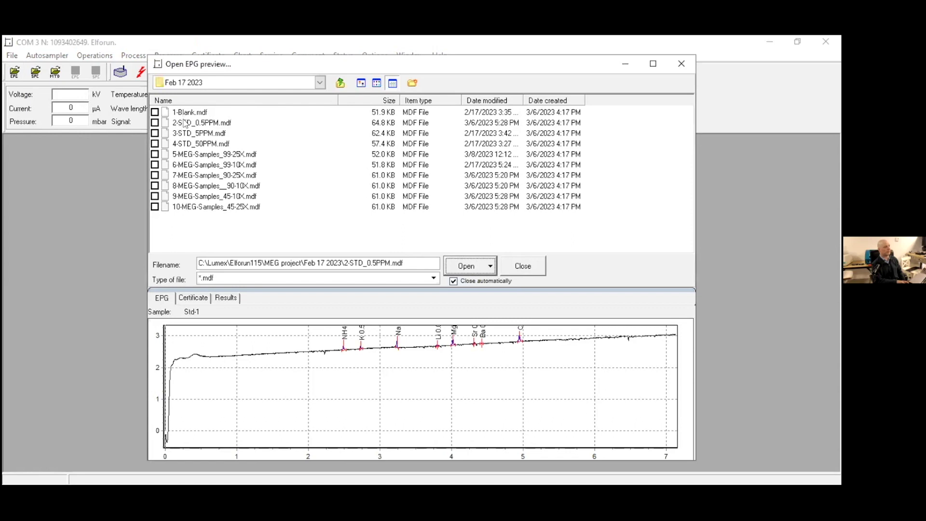
pyautogui.click(185, 123)
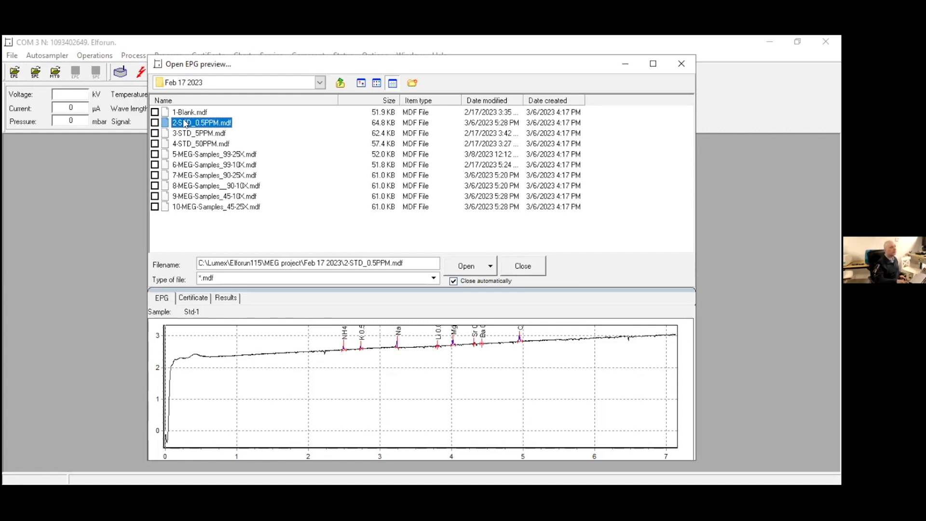
pyautogui.keyDown('shift'); pyautogui.click(195, 133); pyautogui.keyUp('shift')
pyautogui.keyDown('shift'); pyautogui.click(196, 144); pyautogui.keyUp('shift')
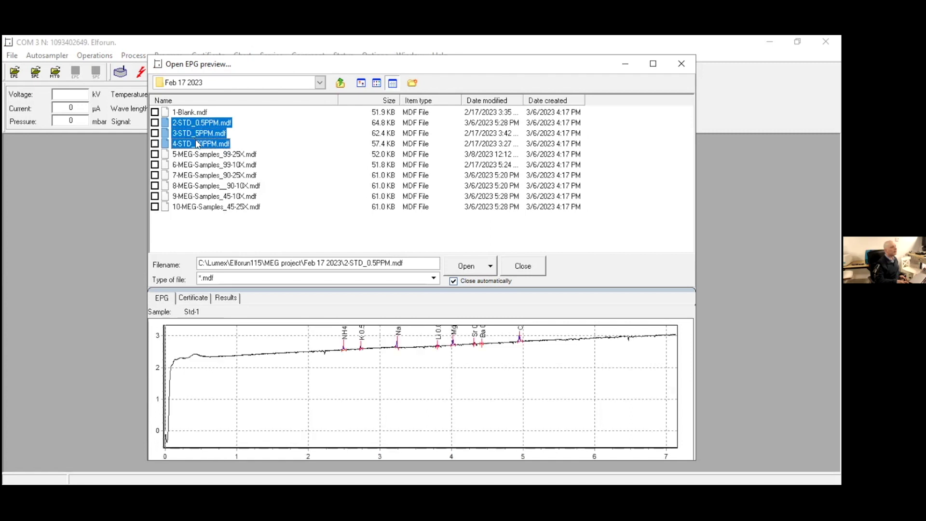
pyautogui.click(489, 267)
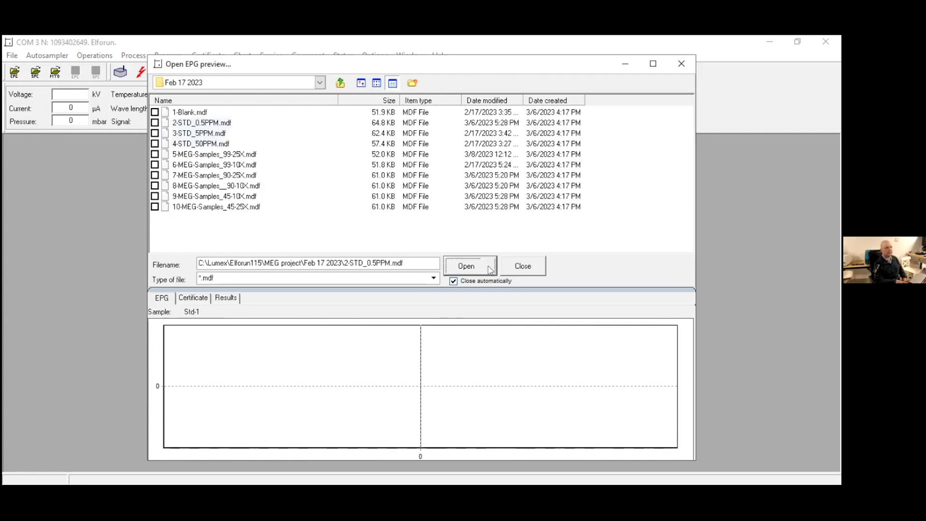
pyautogui.click(490, 299)
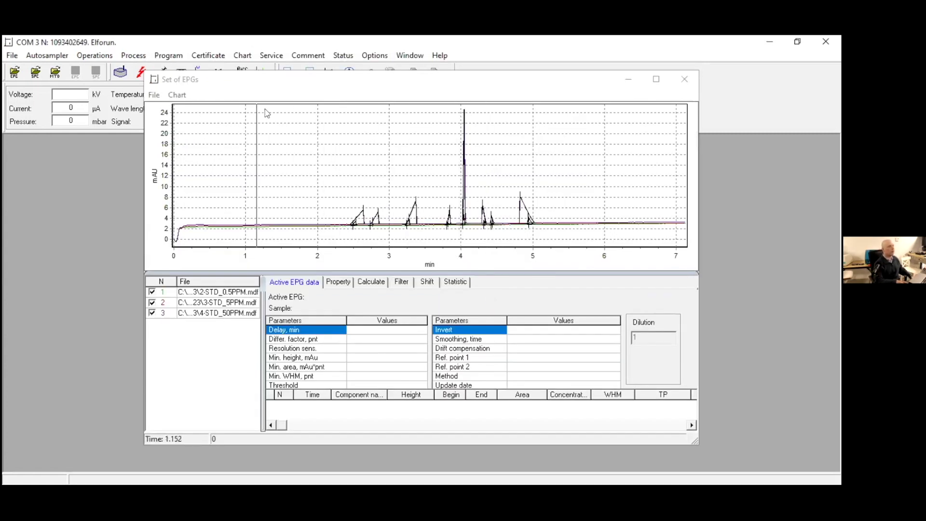
pyautogui.moveTo(293, 84); pyautogui.dragTo(283, 87)
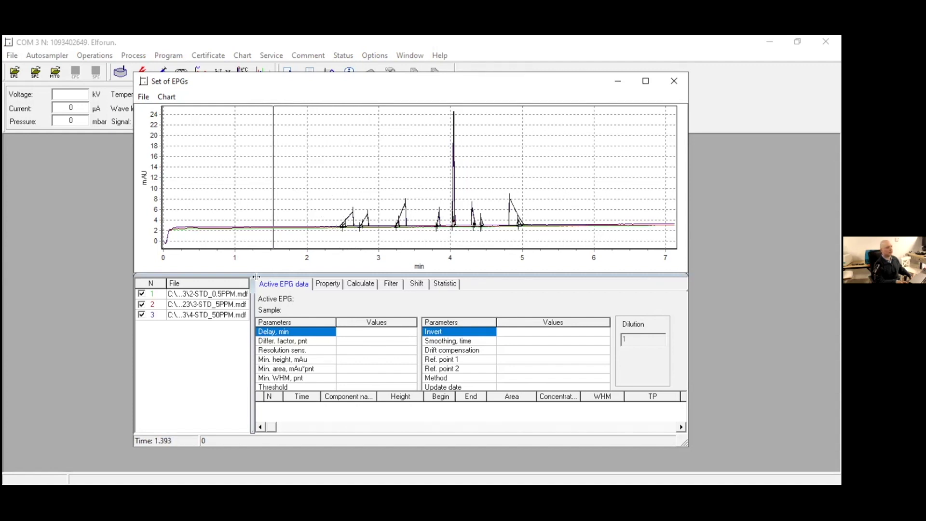
# Shift the 2-STD_0.5PPM trace down by 3 mAU in 0.5 mAU steps.
pyautogui.click(236, 293)
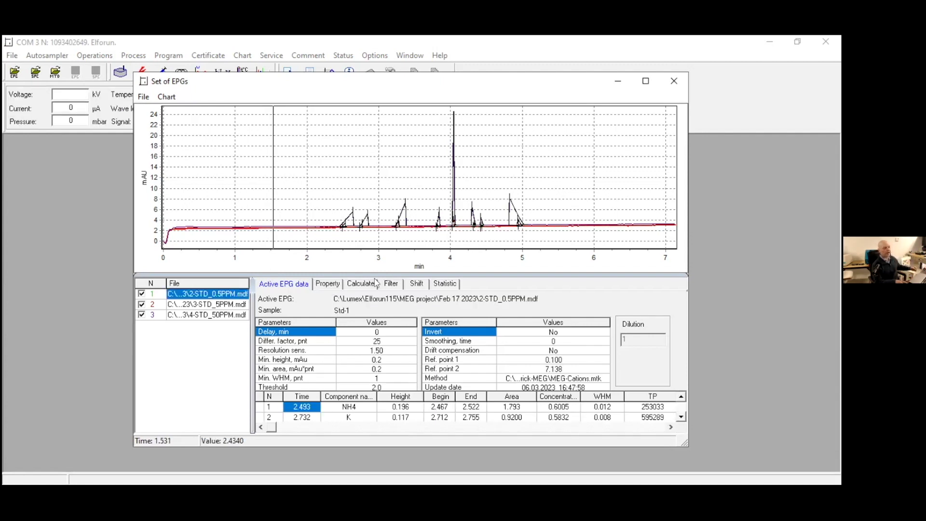
pyautogui.click(417, 285)
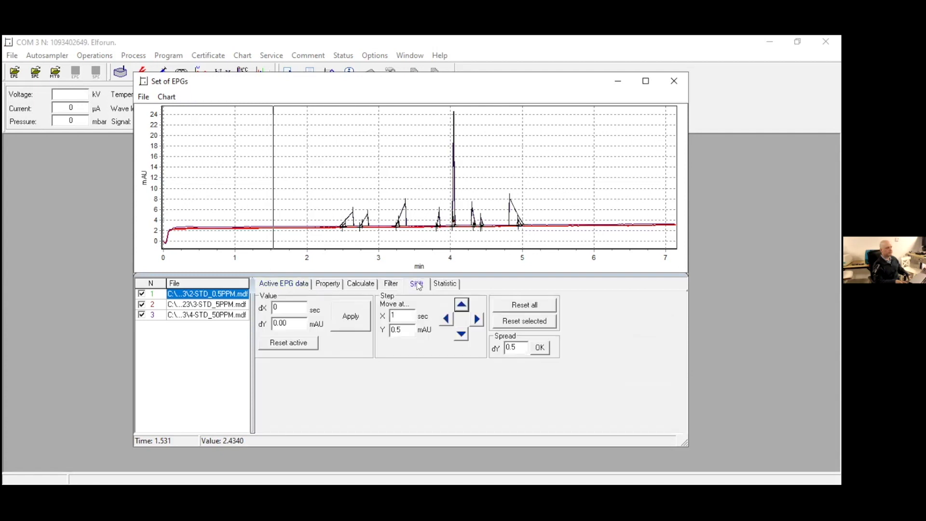
pyautogui.click(461, 334)
pyautogui.click(461, 334)
pyautogui.click(462, 334)
pyautogui.click(462, 334)
pyautogui.click(461, 334)
pyautogui.click(461, 335)
# Shift the 4-STD_50PPM trace up by 4 mAU in 0.5 mAU steps.
pyautogui.click(225, 317)
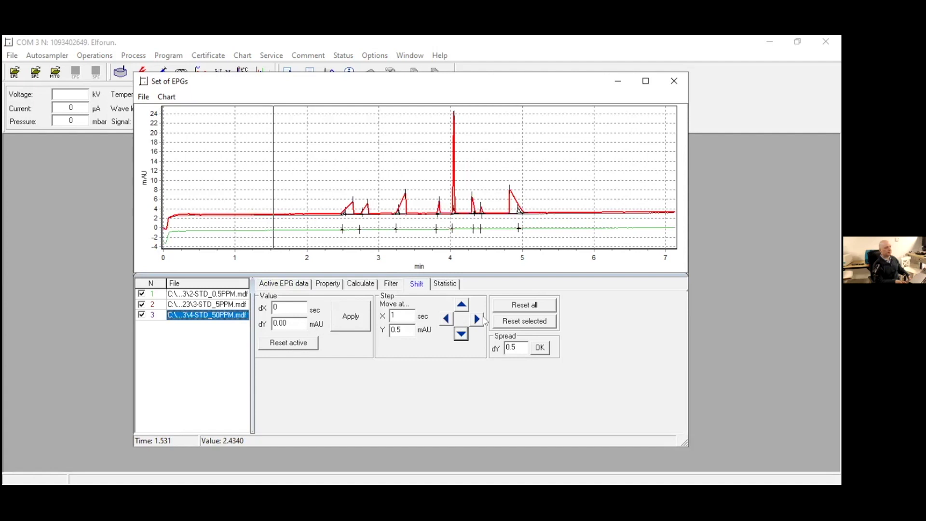
pyautogui.click(462, 303)
pyautogui.click(462, 303)
pyautogui.click(462, 303)
pyautogui.click(462, 303)
pyautogui.click(461, 303)
pyautogui.click(462, 303)
pyautogui.click(462, 304)
pyautogui.click(462, 304)
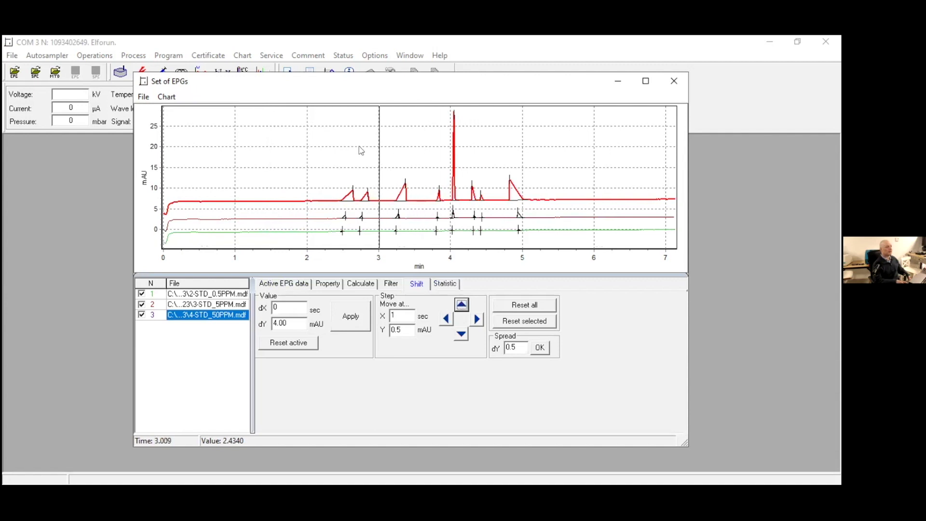
# Inspect the stacked standards' peaks between about 1.7 and 5.6 min, and close the set of EPGs.
pyautogui.moveTo(283, 107); pyautogui.dragTo(569, 244)
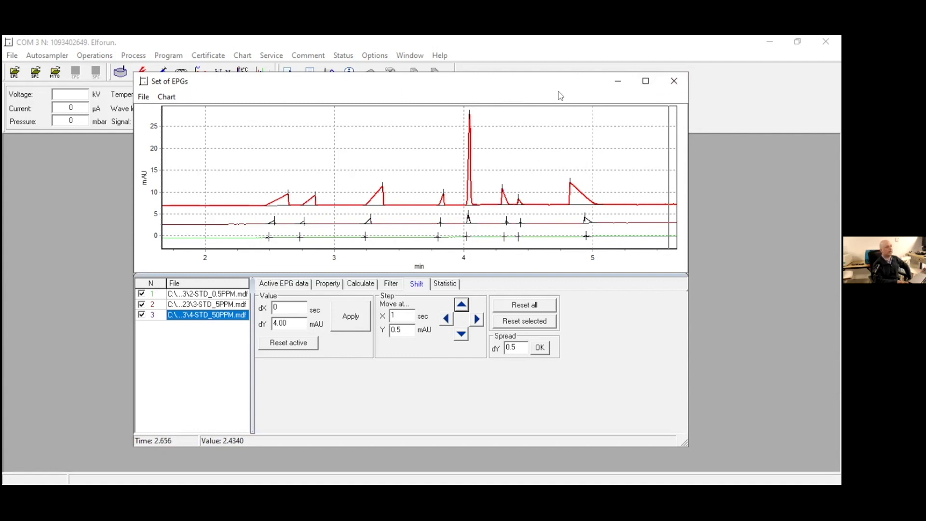
pyautogui.click(677, 85)
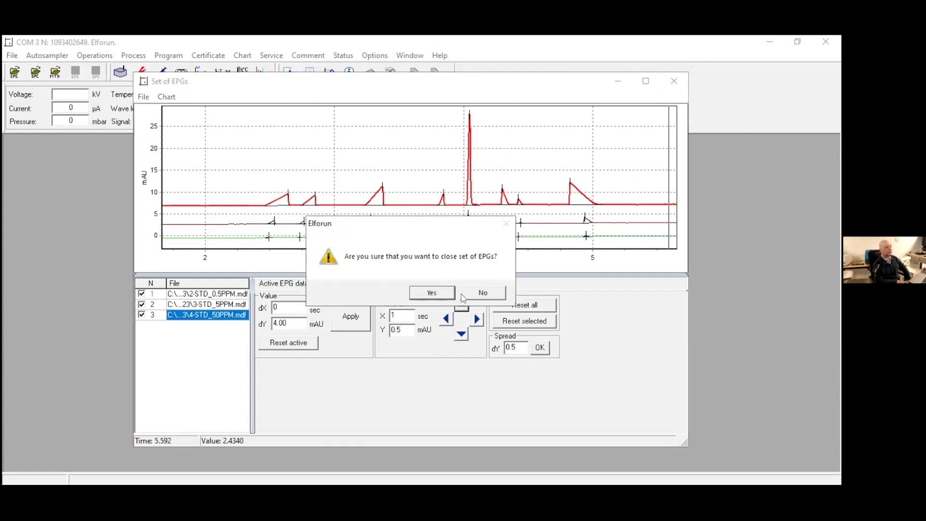
pyautogui.click(430, 292)
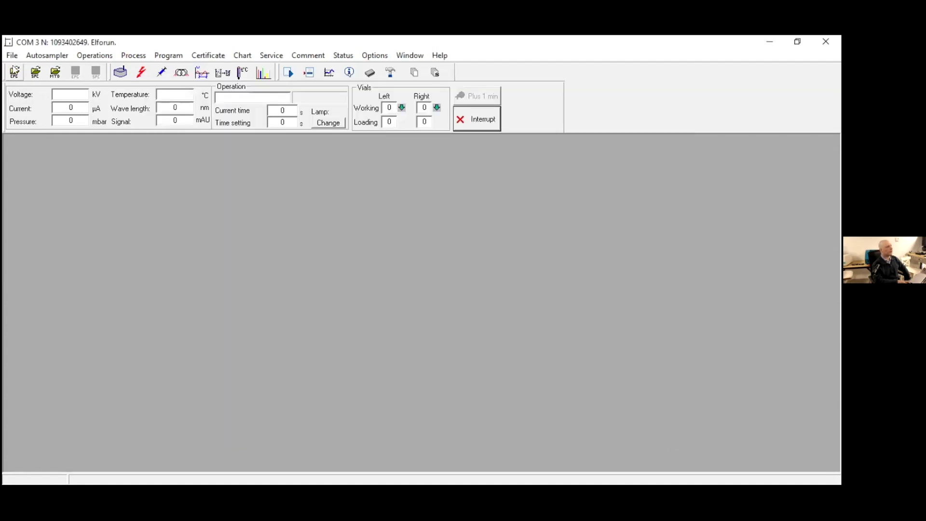
# Open 5-MEG-Samples_99-25X.mdf and 6-MEG-Samples_99-10X.mdf in separate windows and view the full 99-10X electropherogram.
pyautogui.click(14, 71)
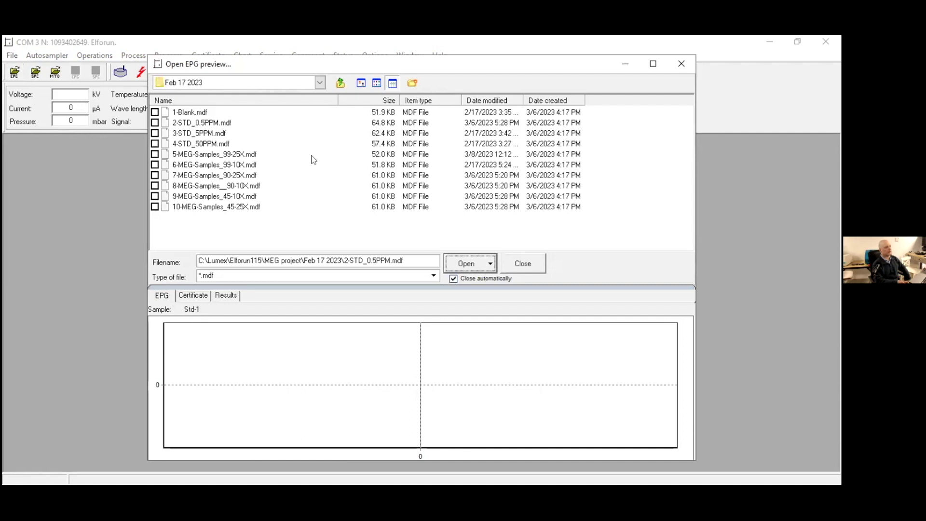
pyautogui.click(231, 155)
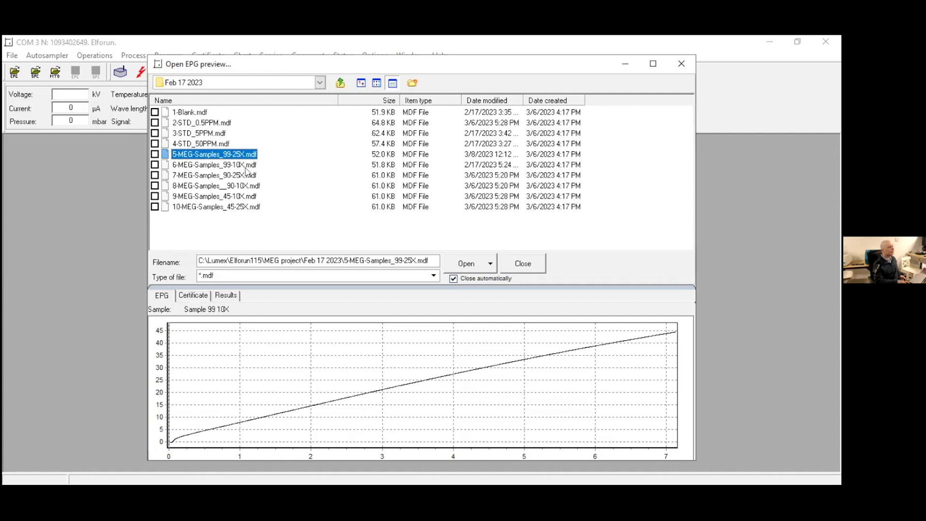
pyautogui.keyDown('ctrl'); pyautogui.click(246, 166); pyautogui.keyUp('ctrl')
pyautogui.click(462, 264)
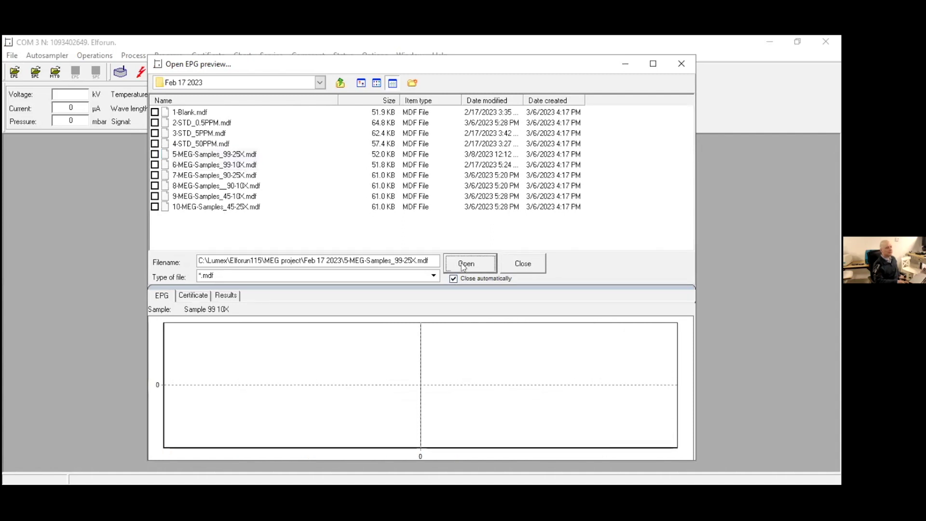
pyautogui.click(472, 282)
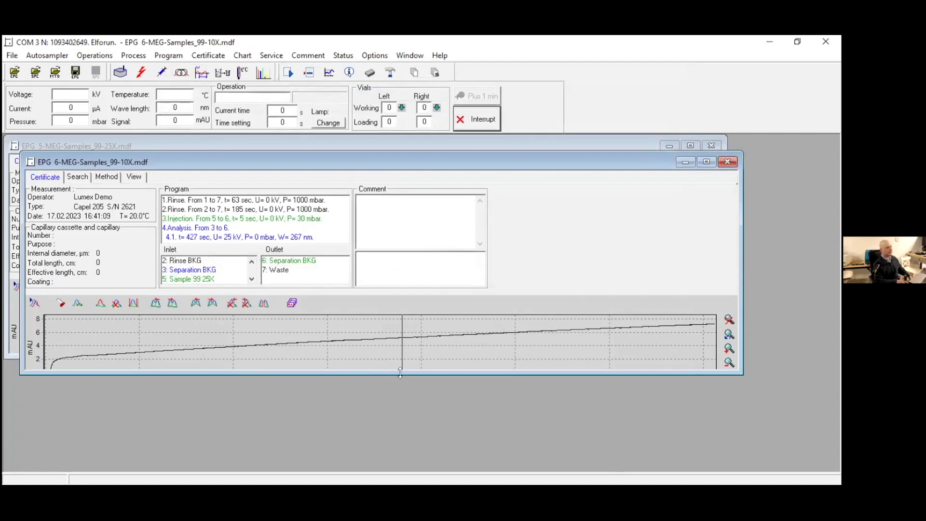
pyautogui.moveTo(399, 372); pyautogui.dragTo(400, 457)
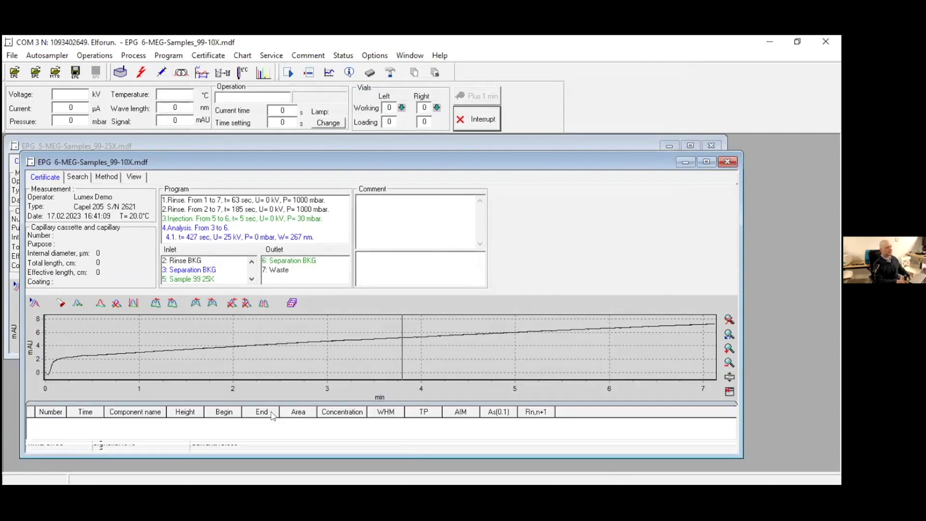
pyautogui.click(65, 343)
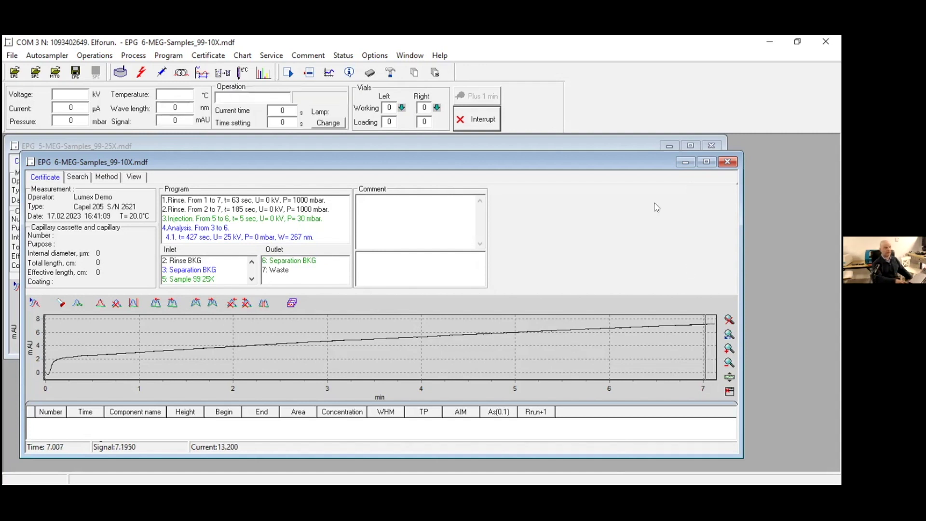
# View the 5-MEG-Samples_99-25X electropherogram and close both sample 99 files without saving changes.
pyautogui.click(629, 144)
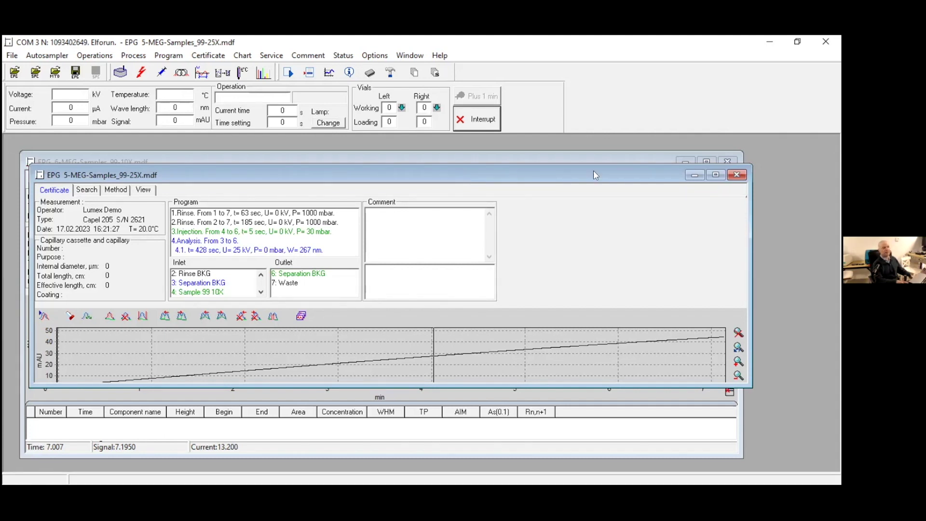
pyautogui.click(736, 176)
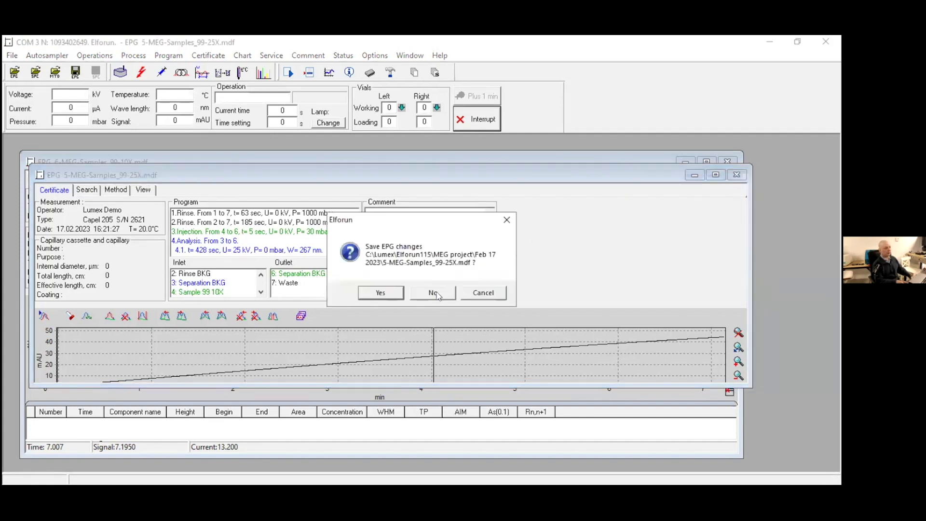
pyautogui.click(433, 293)
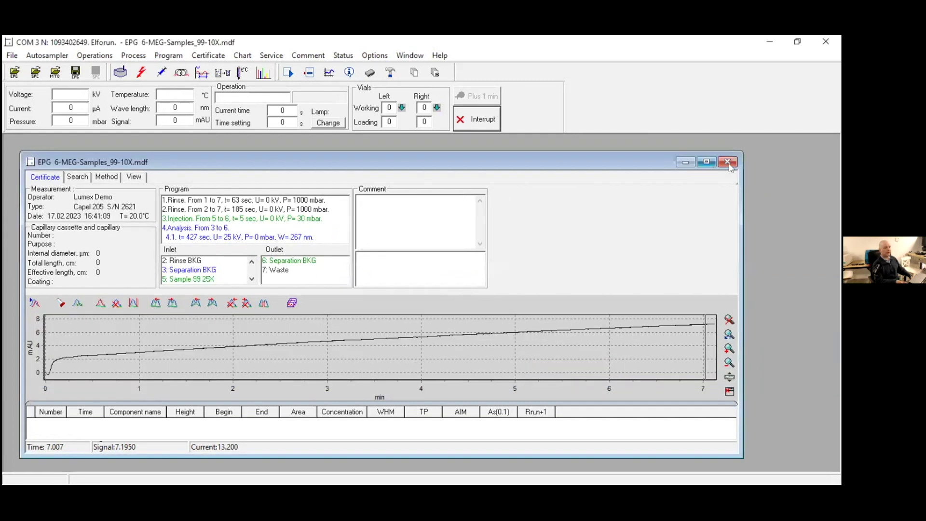
pyautogui.click(728, 161)
pyautogui.click(433, 293)
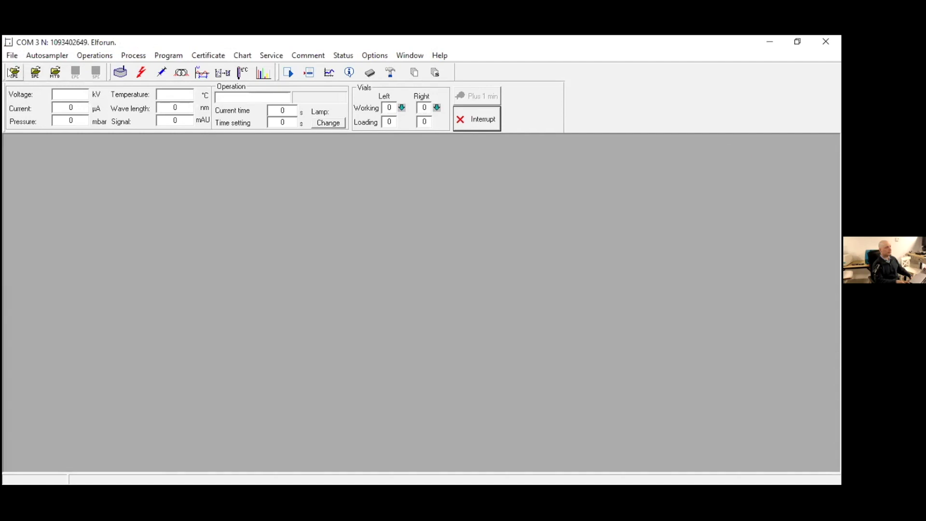
# Open 7-MEG-Samples_90-25X.mdf and 8-MEG-Samples__90-10X.mdf in separate windows, enlarging the 90-10X window.
pyautogui.click(13, 72)
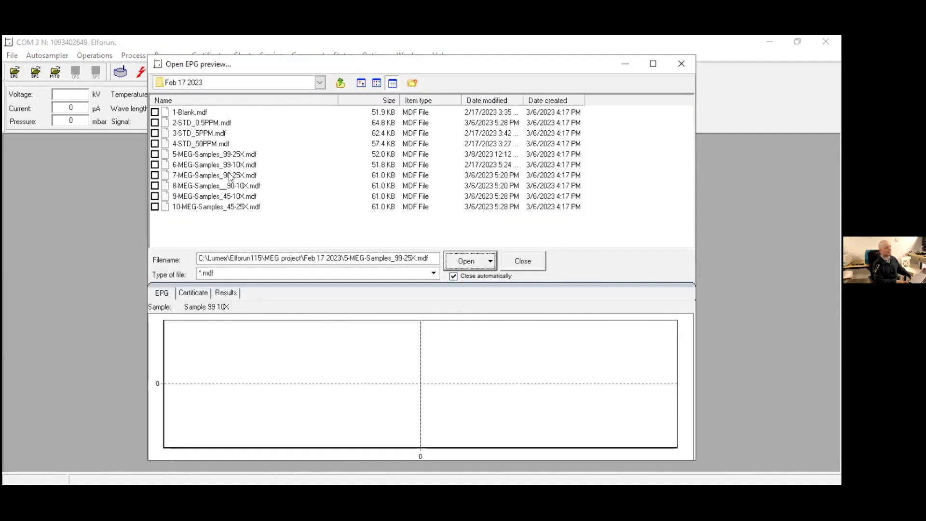
pyautogui.click(230, 176)
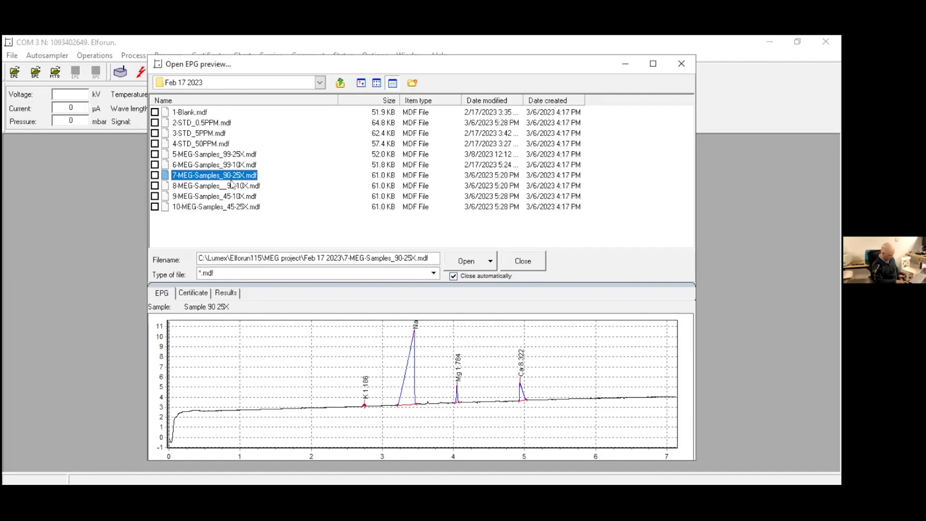
pyautogui.keyDown('shift'); pyautogui.click(232, 187); pyautogui.keyUp('shift')
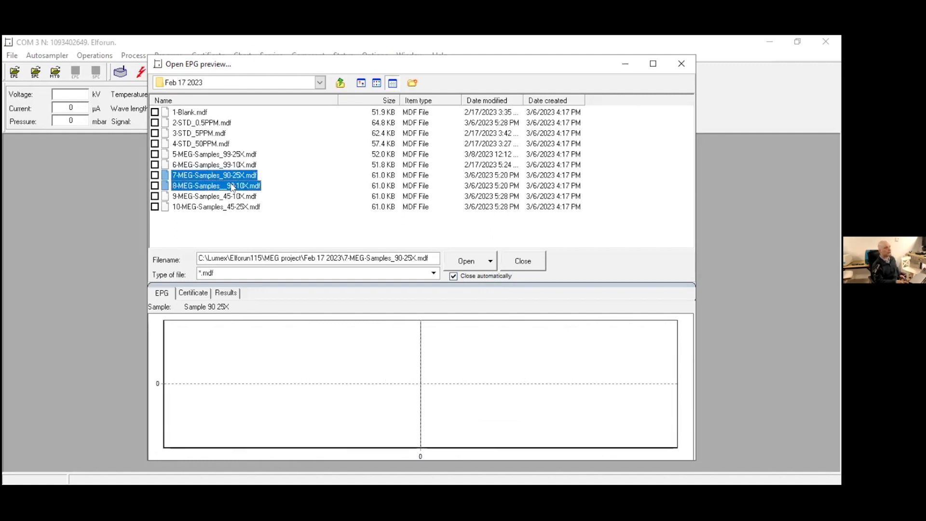
pyautogui.click(466, 257)
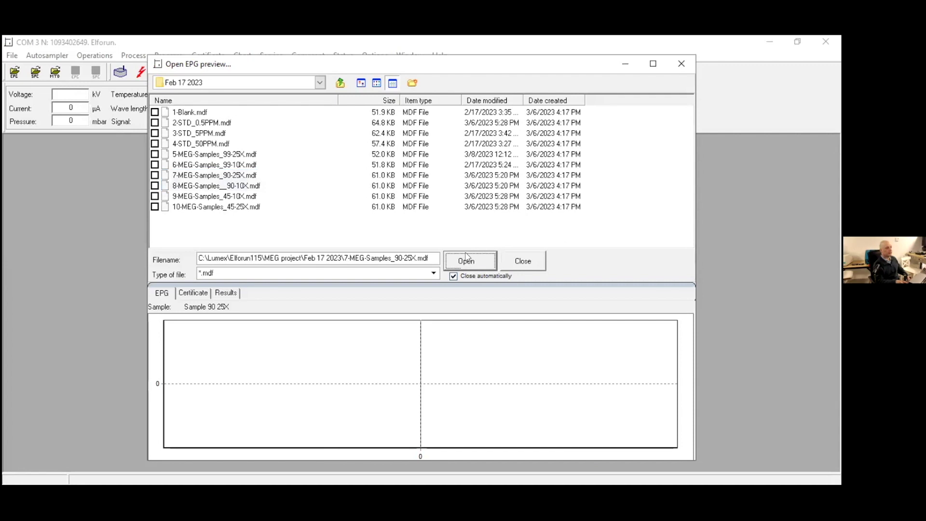
pyautogui.click(468, 278)
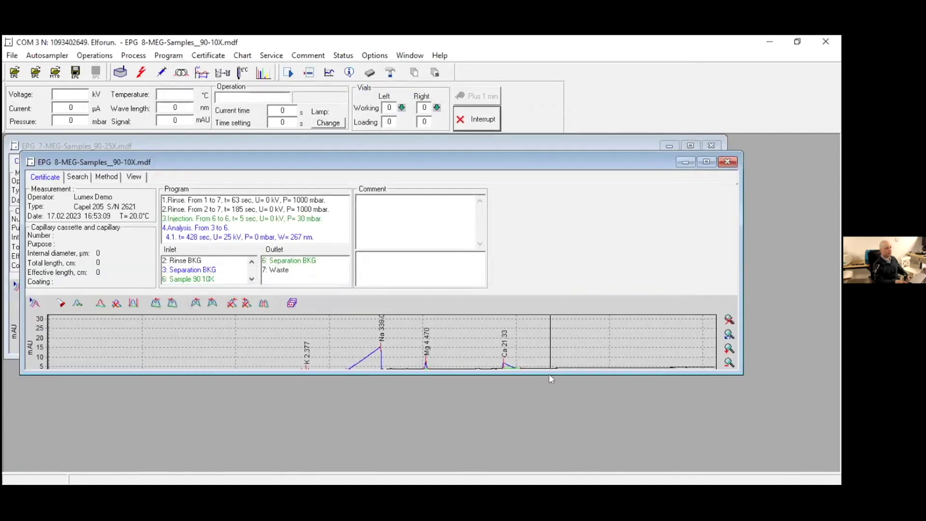
pyautogui.moveTo(549, 369); pyautogui.dragTo(550, 435)
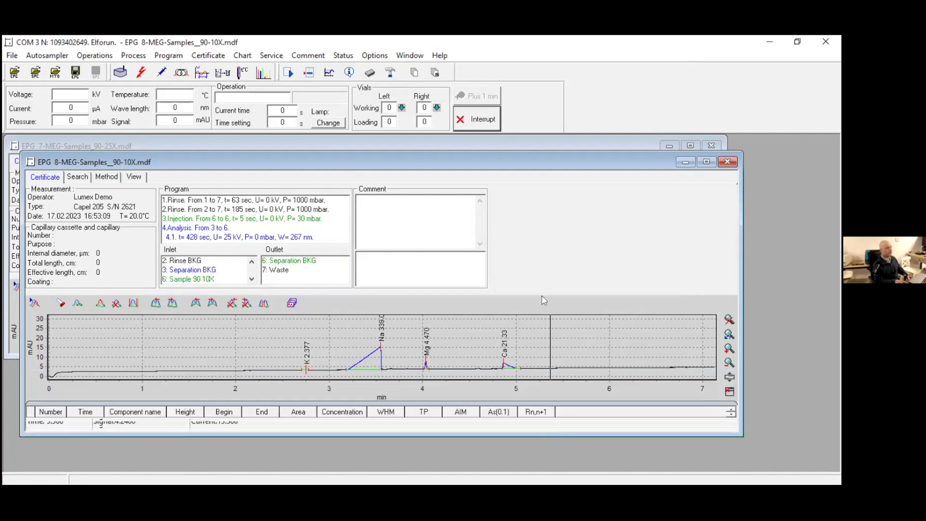
# Examine the peaks and component concentration table of the 8-MEG-Samples__90-10X electropherogram.
pyautogui.click(237, 319)
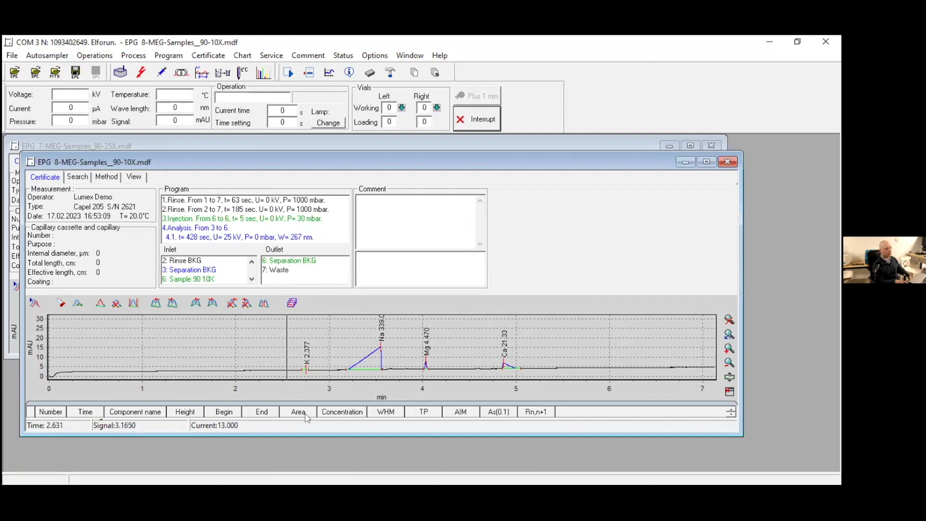
pyautogui.moveTo(472, 159); pyautogui.dragTo(479, 134)
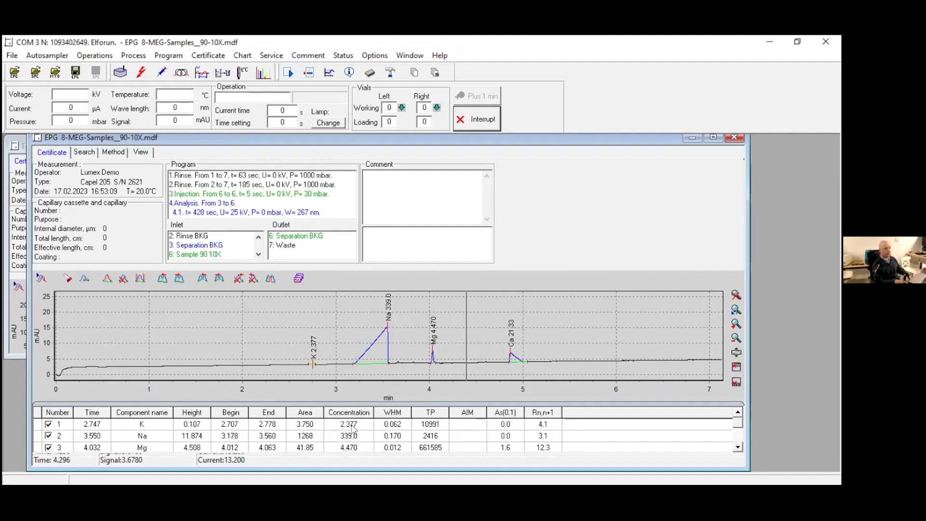
pyautogui.click(330, 371)
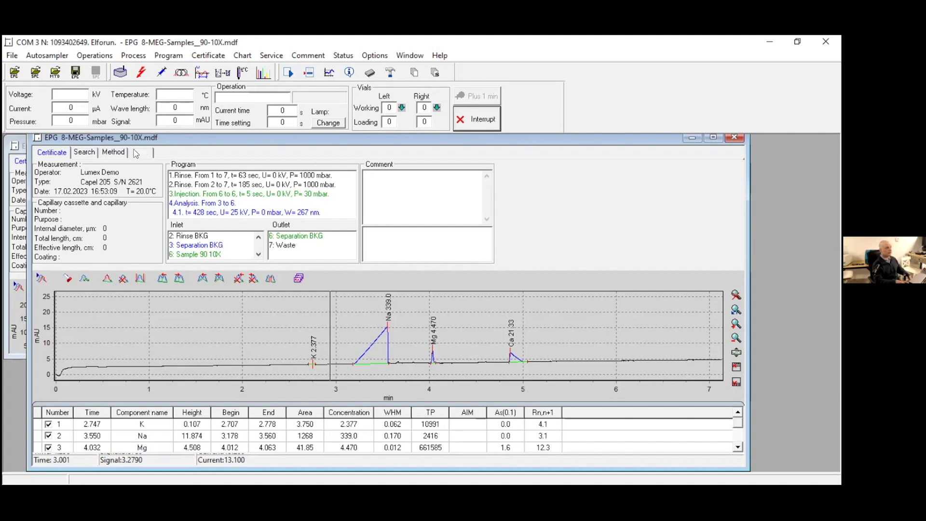
# Check the method file and dilution assigned to 8-MEG-Samples__90-10X, and close that electropherogram.
pyautogui.click(113, 151)
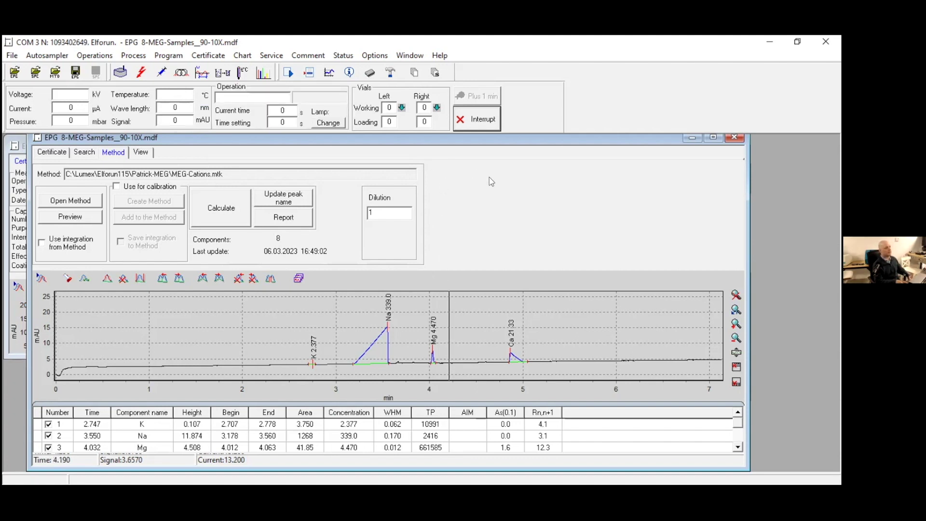
pyautogui.moveTo(554, 139); pyautogui.dragTo(547, 168)
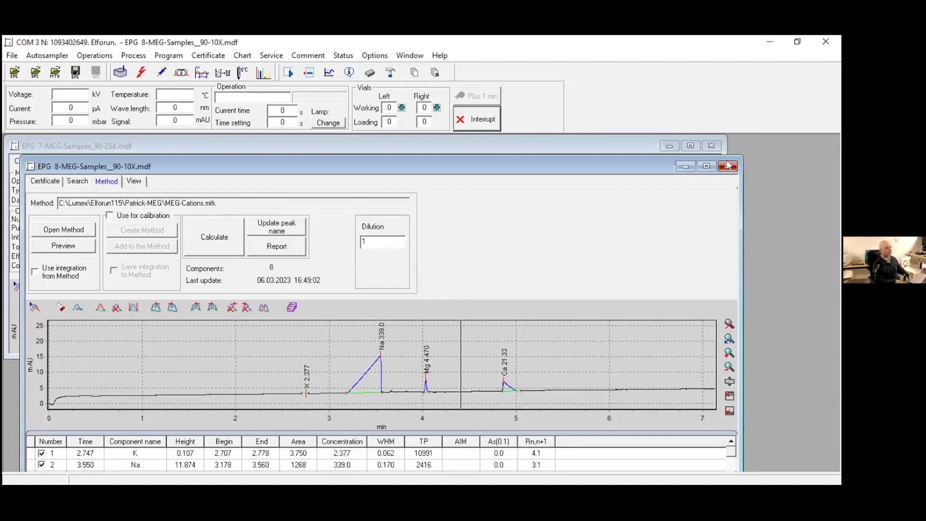
pyautogui.click(729, 165)
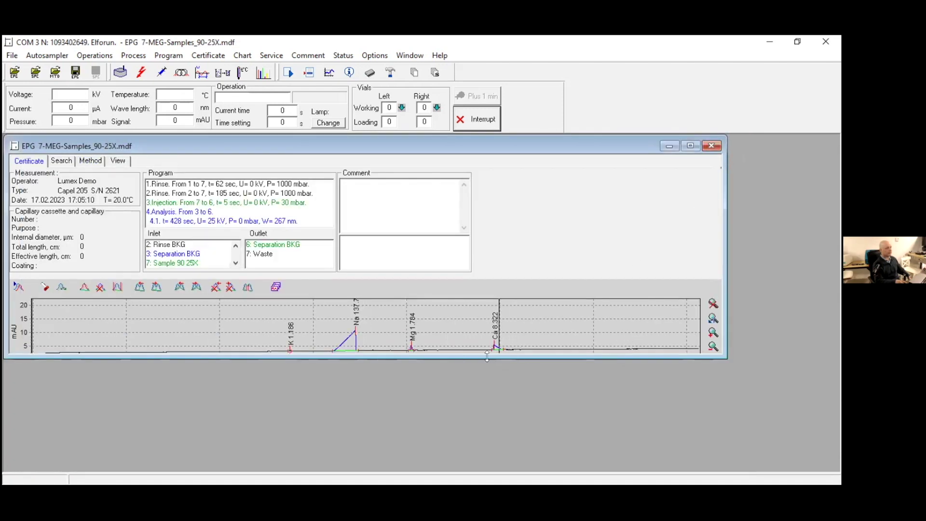
# Enlarge the 7-MEG-Samples_90-25X window to view its peaks and component concentrations, and close that electropherogram.
pyautogui.moveTo(487, 357); pyautogui.dragTo(489, 457)
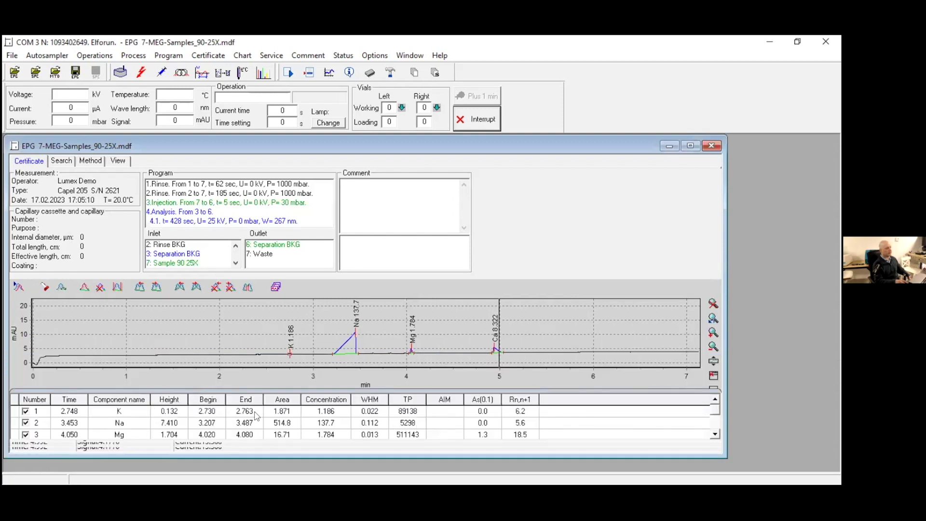
pyautogui.click(316, 413)
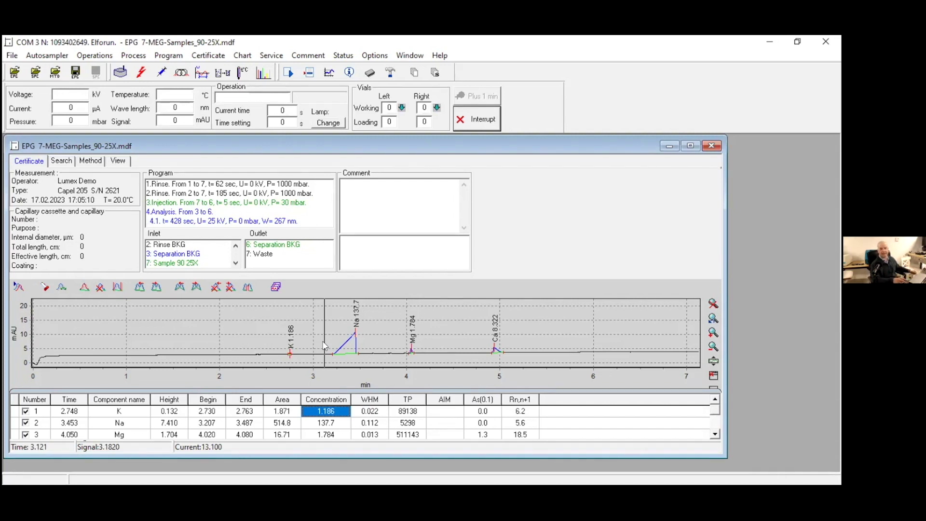
pyautogui.click(711, 146)
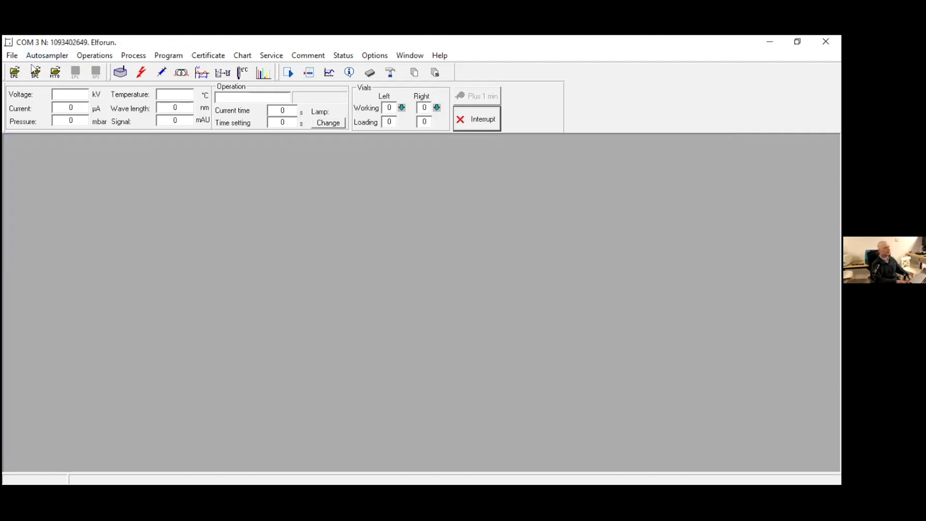
pyautogui.click(14, 72)
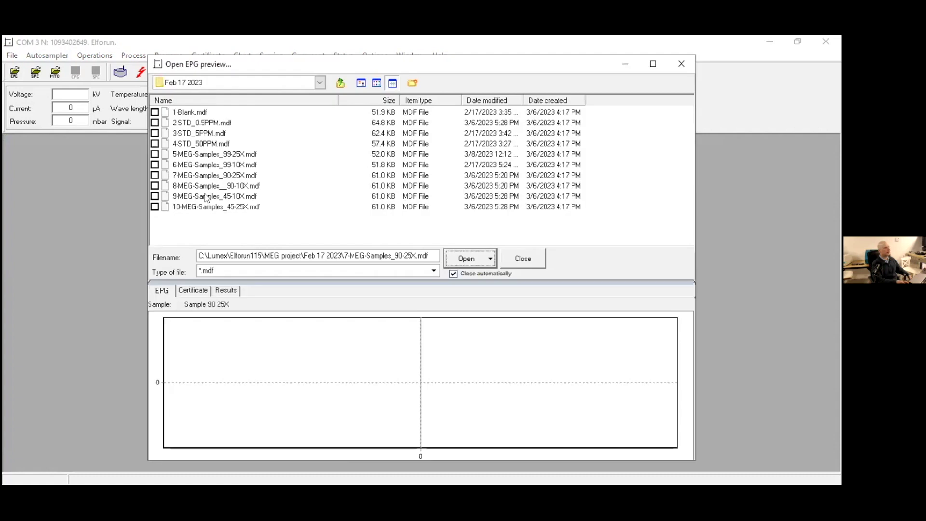
pyautogui.click(207, 198)
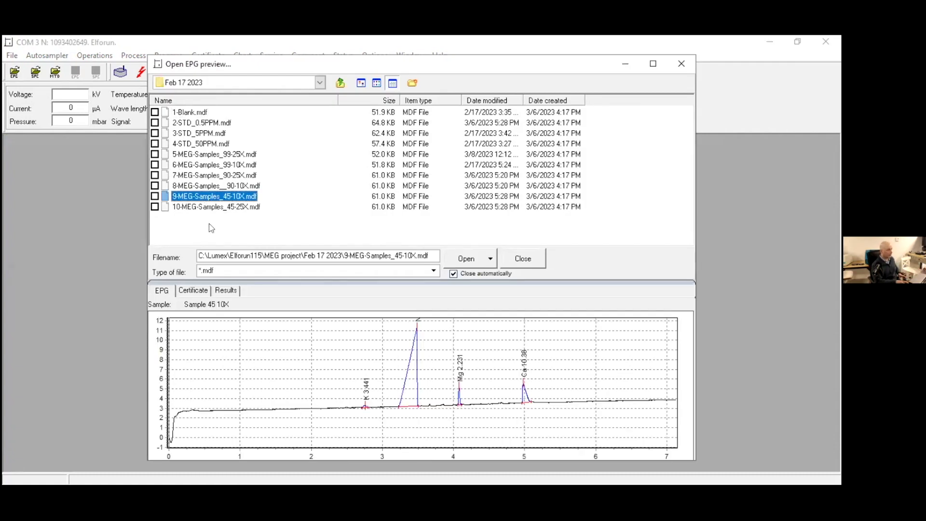
pyautogui.keyDown('shift'); pyautogui.click(212, 207); pyautogui.keyUp('shift')
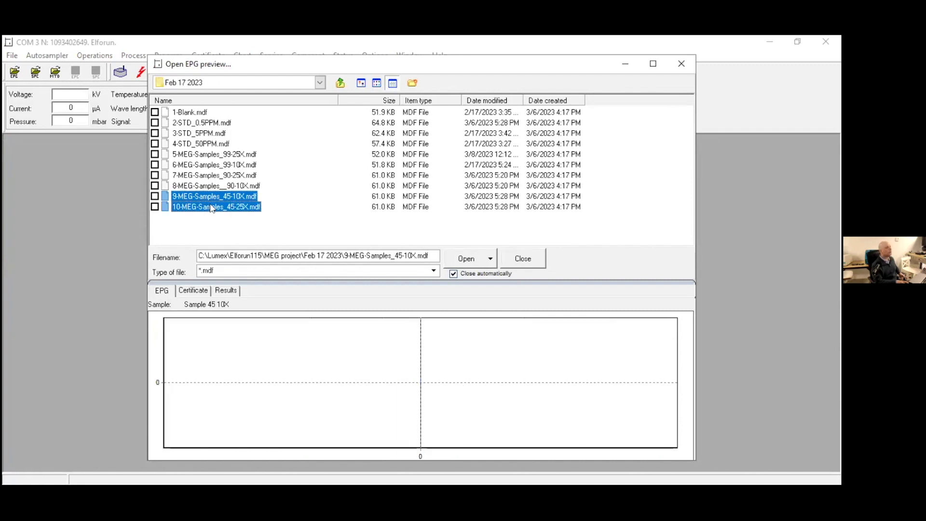
pyautogui.click(473, 264)
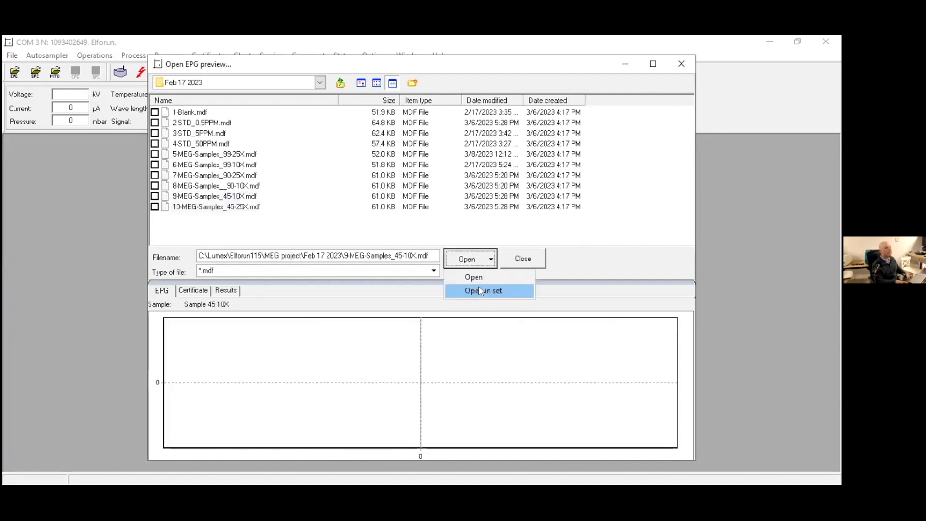
pyautogui.click(480, 290)
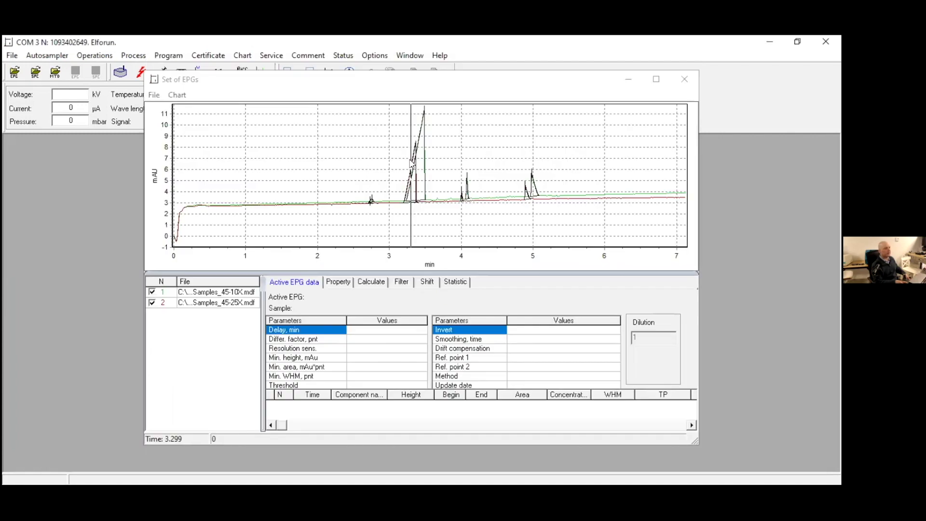
pyautogui.click(677, 80)
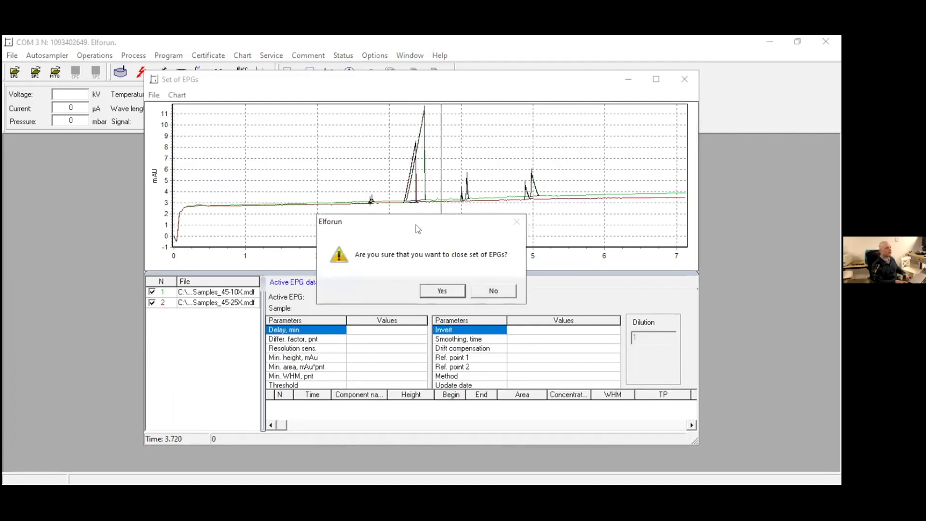
pyautogui.click(499, 291)
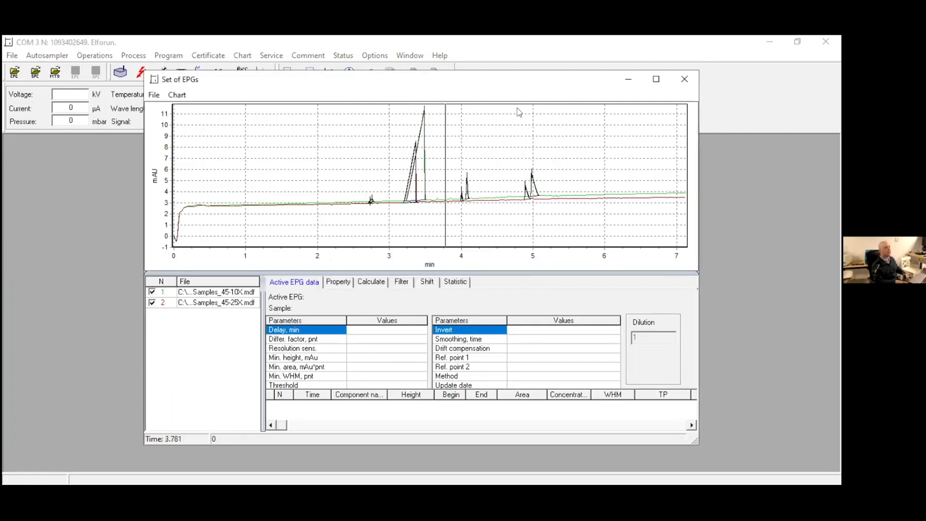
pyautogui.click(678, 81)
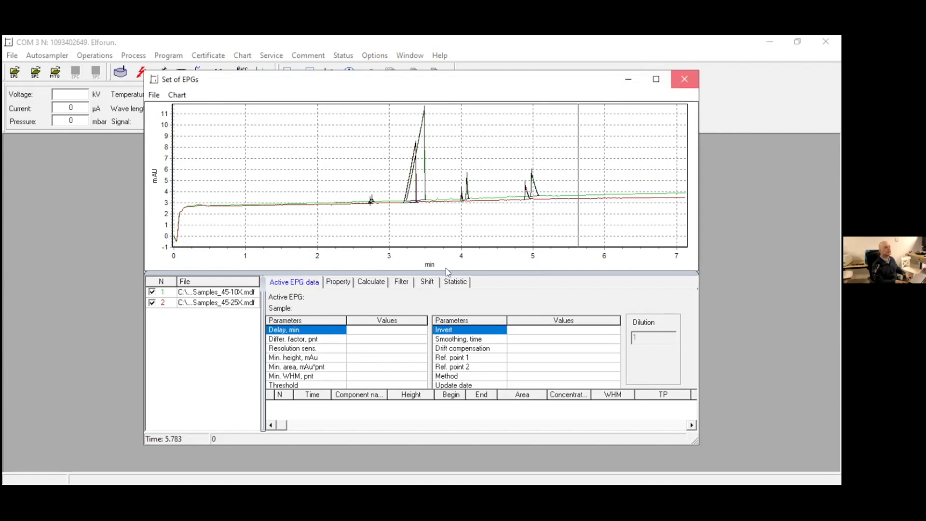
pyautogui.click(439, 290)
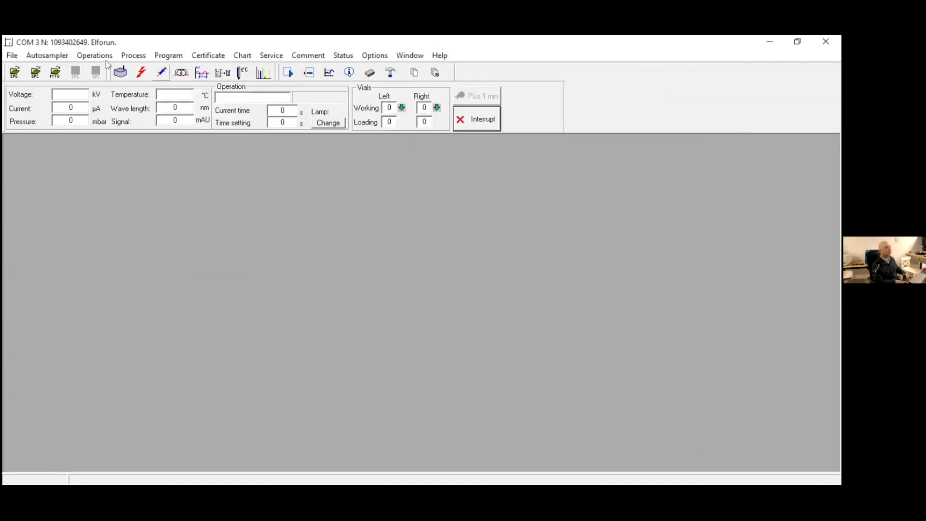
# Open 9-MEG-Samples_45-10X.mdf and 10-MEG-Samples_45-25X.mdf from the Feb 17 2023 folder in separate windows.
pyautogui.click(14, 72)
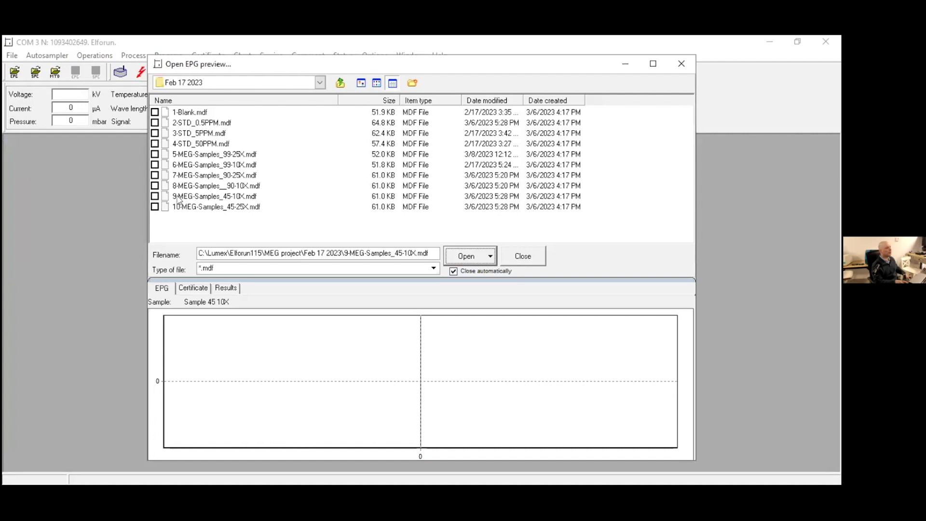
pyautogui.click(179, 195)
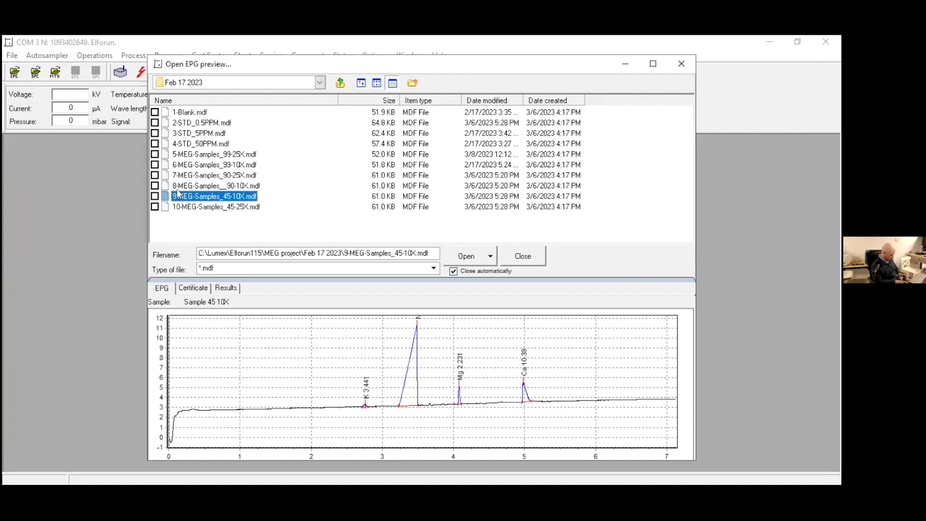
pyautogui.keyDown('shift'); pyautogui.click(194, 207); pyautogui.keyUp('shift')
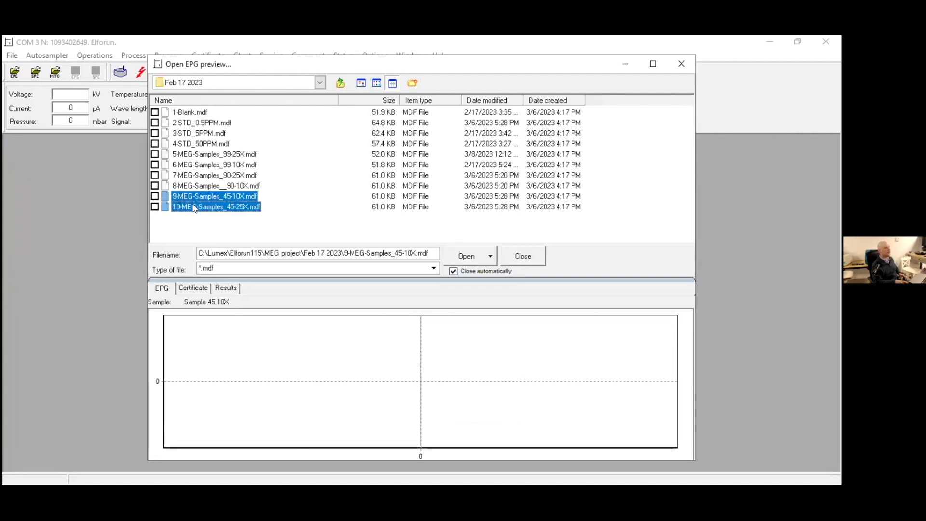
pyautogui.click(456, 256)
pyautogui.click(460, 274)
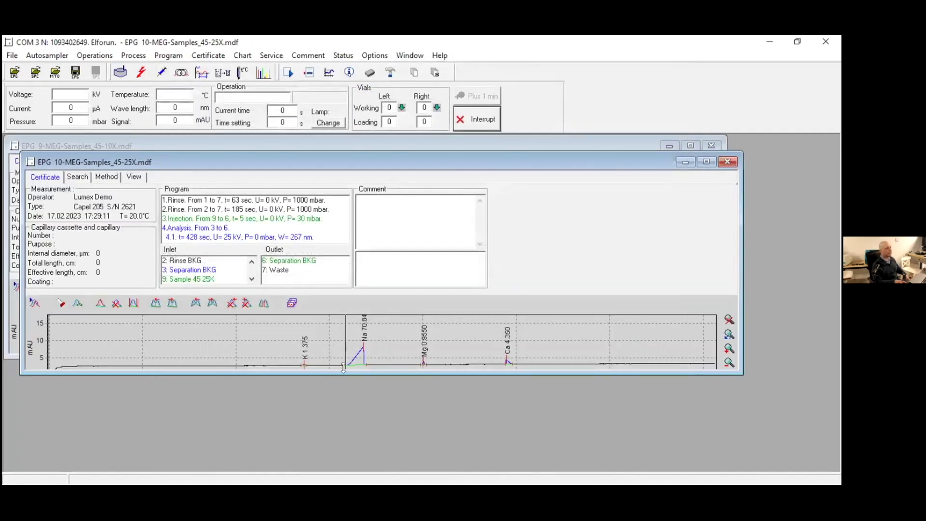
# Enlarge the 45-25X and 45-10X electropherogram windows in turn to view their peaks and component concentration tables.
pyautogui.moveTo(343, 367); pyautogui.dragTo(343, 453)
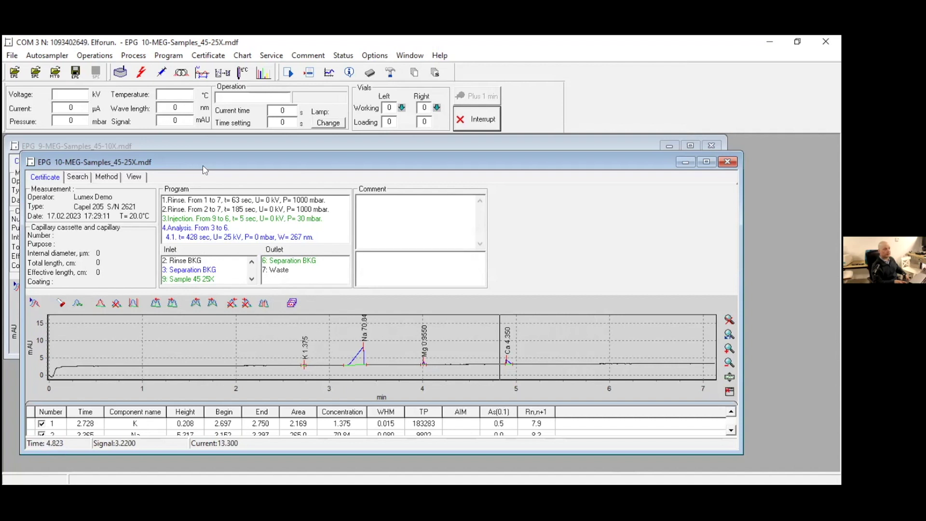
pyautogui.click(221, 140)
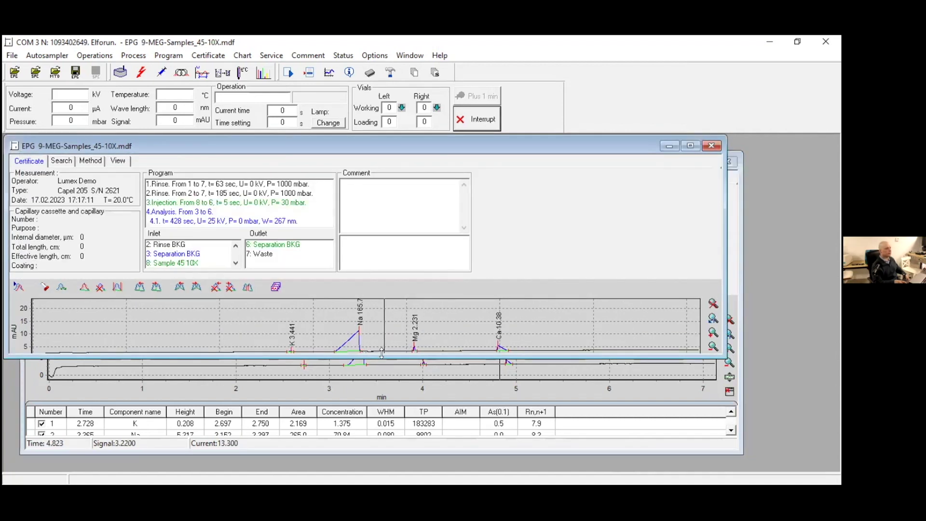
pyautogui.moveTo(382, 353); pyautogui.dragTo(383, 437)
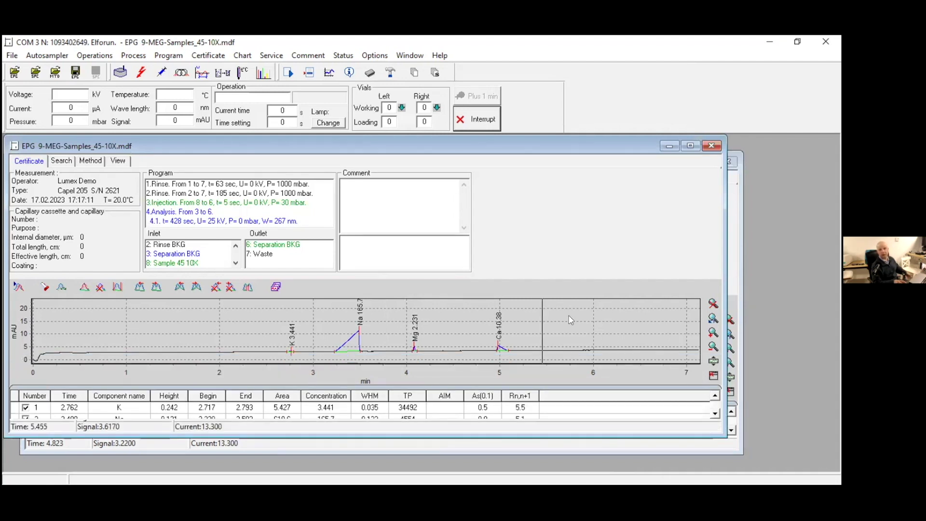